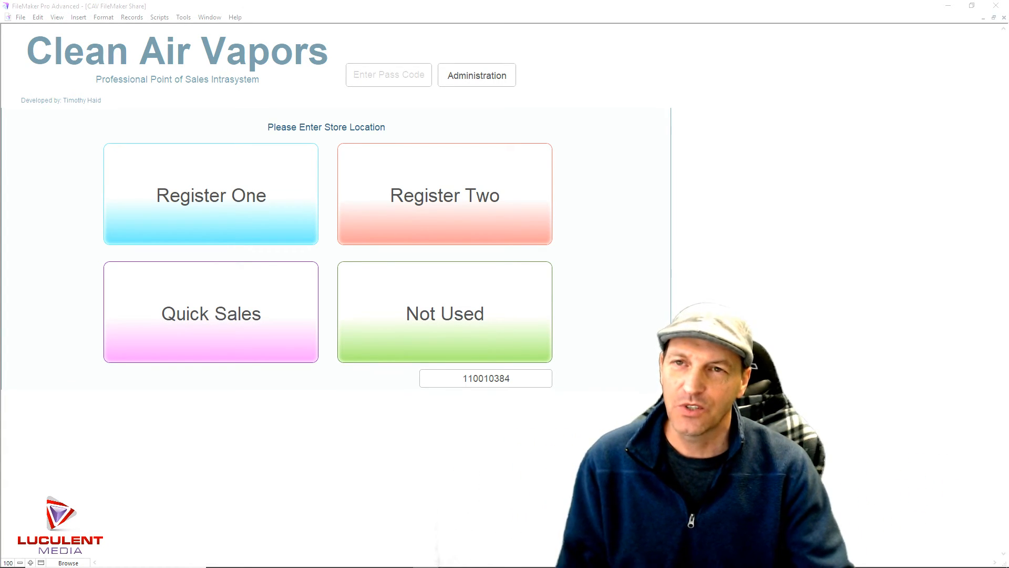
# Minimize the Clean Air Vapors store-location window to leave an empty FileMaker workspace
pyautogui.click(983, 18)
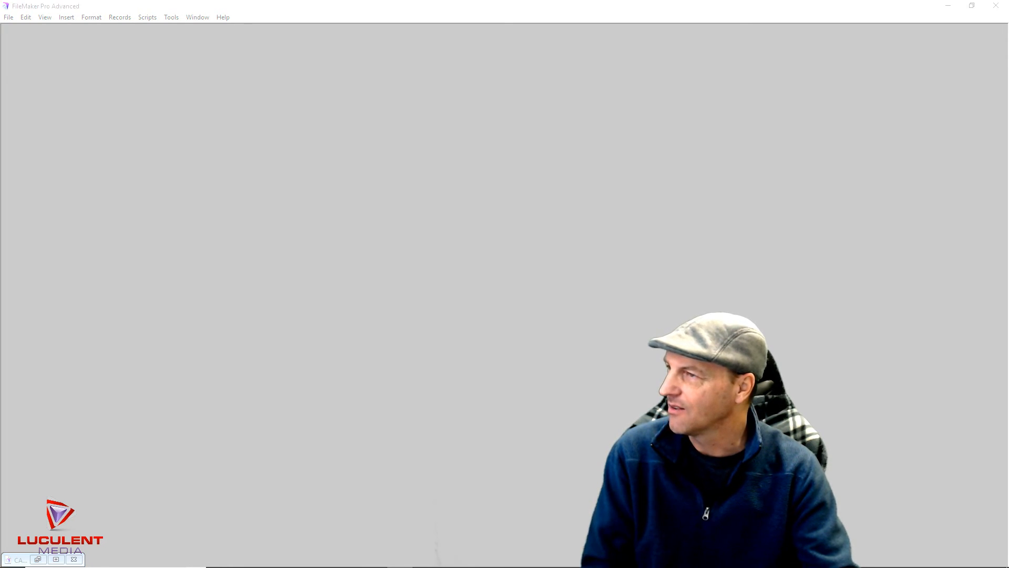
# Open the Solution2018BU file from disk, signing in as Admin with the account password
pyautogui.click(10, 17)
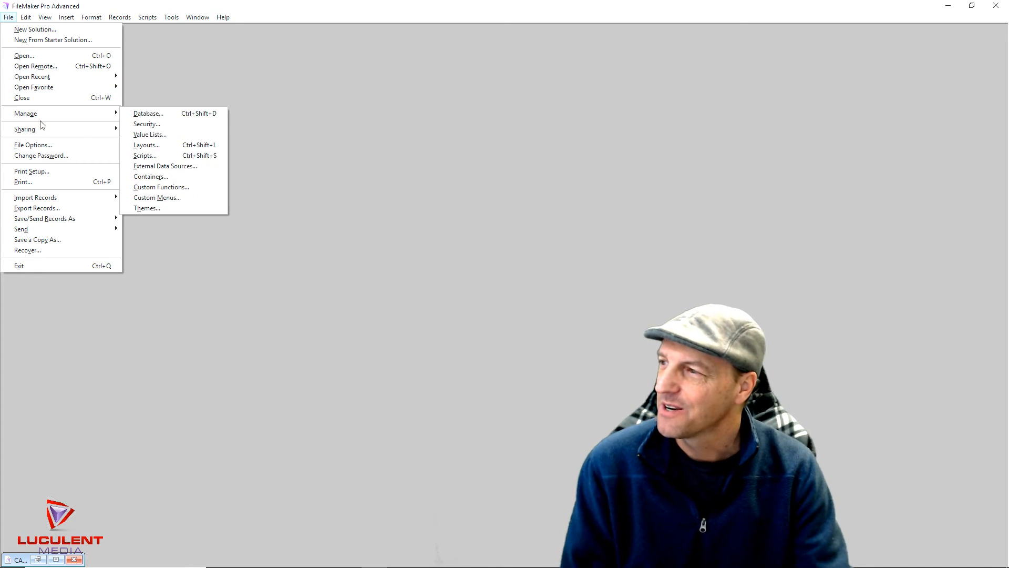
pyautogui.click(40, 56)
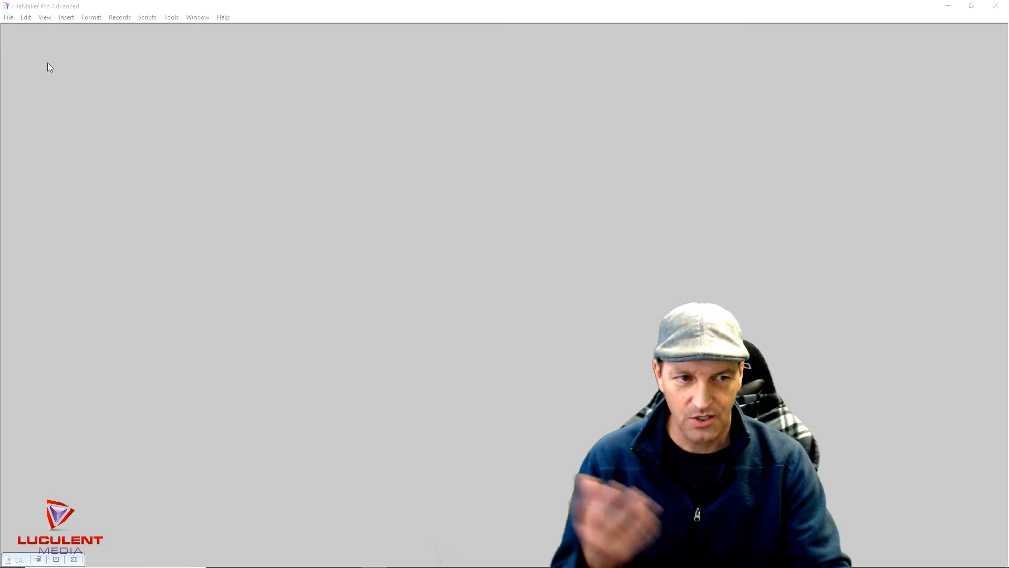
pyautogui.click(234, 374)
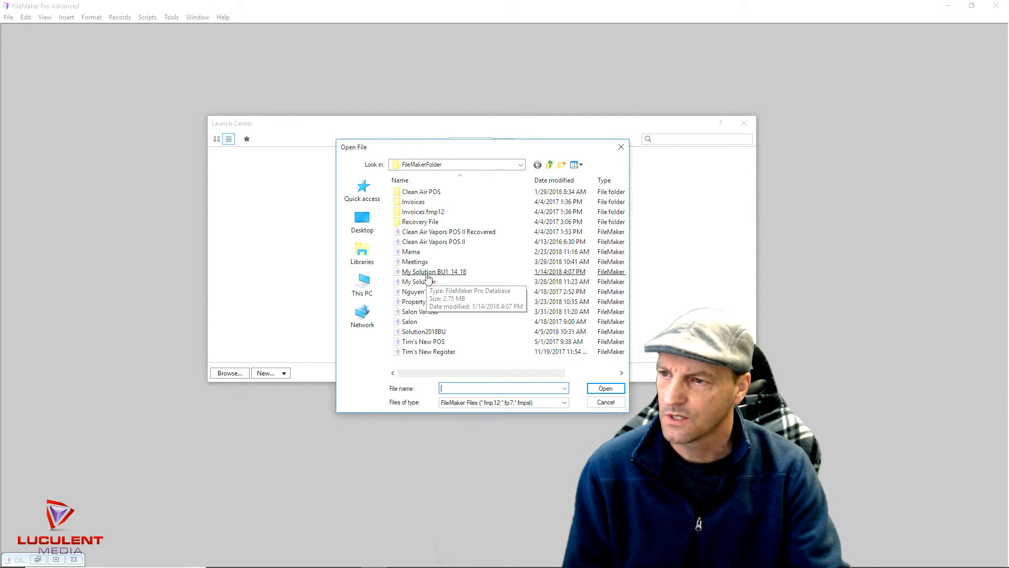
pyautogui.doubleClick(414, 332)
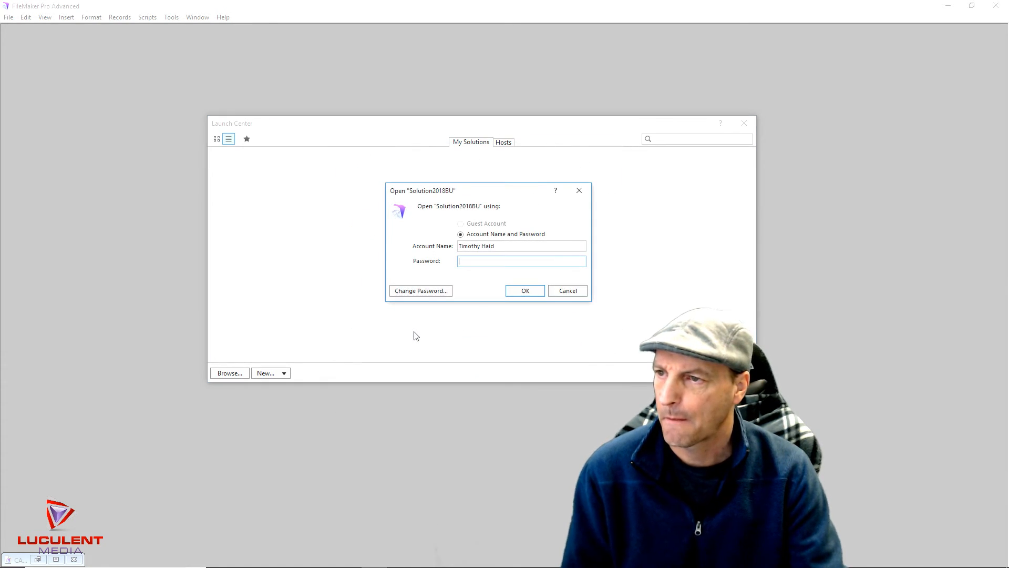
pyautogui.moveTo(497, 246); pyautogui.dragTo(457, 247)
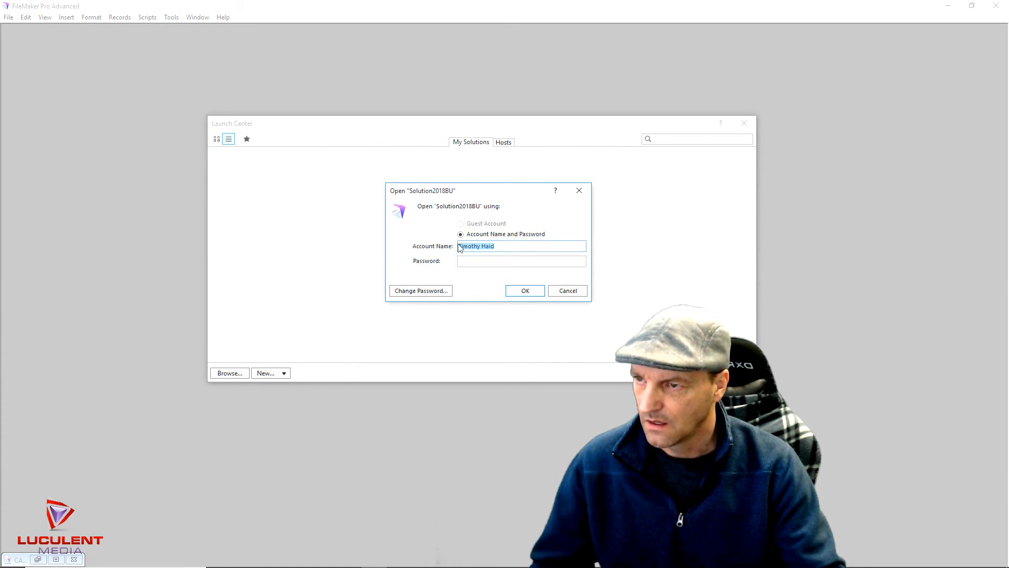
pyautogui.write('Admin')
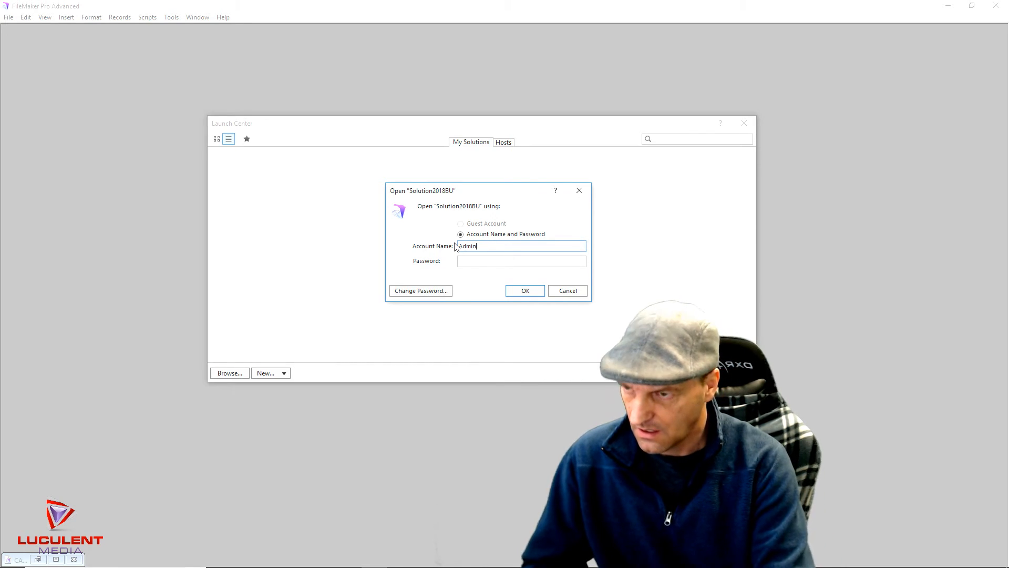
pyautogui.click(469, 262)
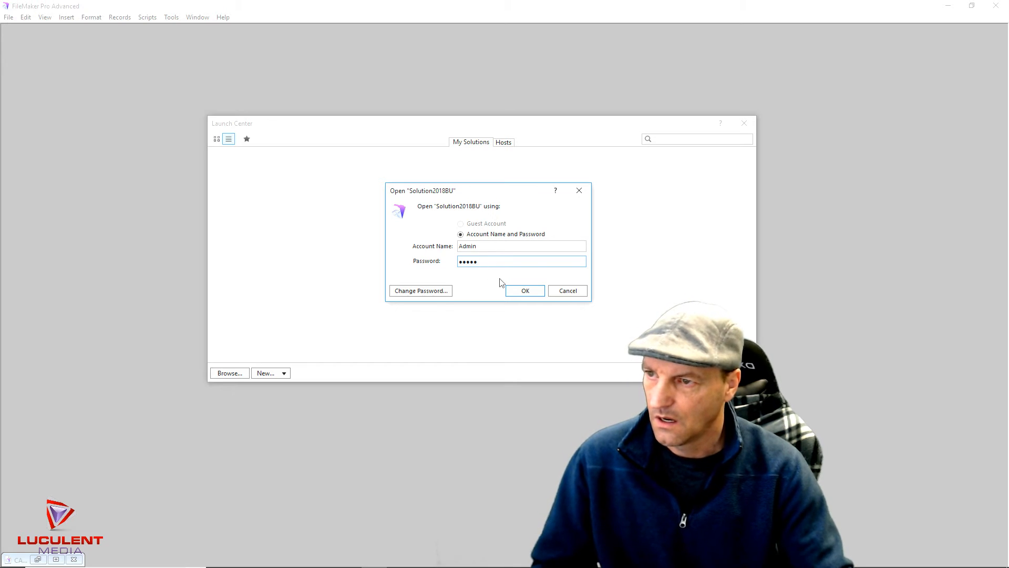
pyautogui.click(519, 292)
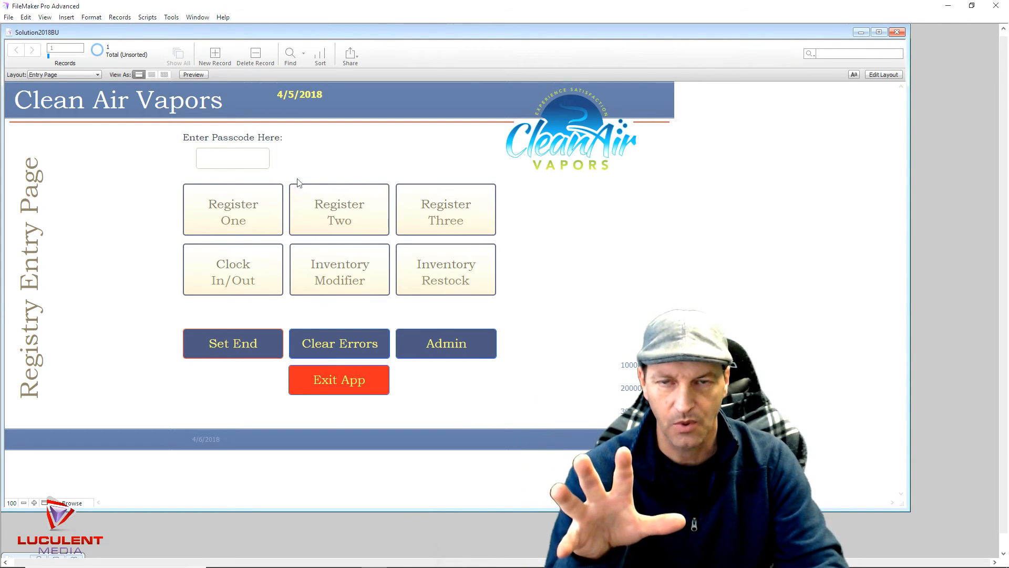
# Enter the register passcode, open Register One, and go on to the Category Page
pyautogui.click(221, 158)
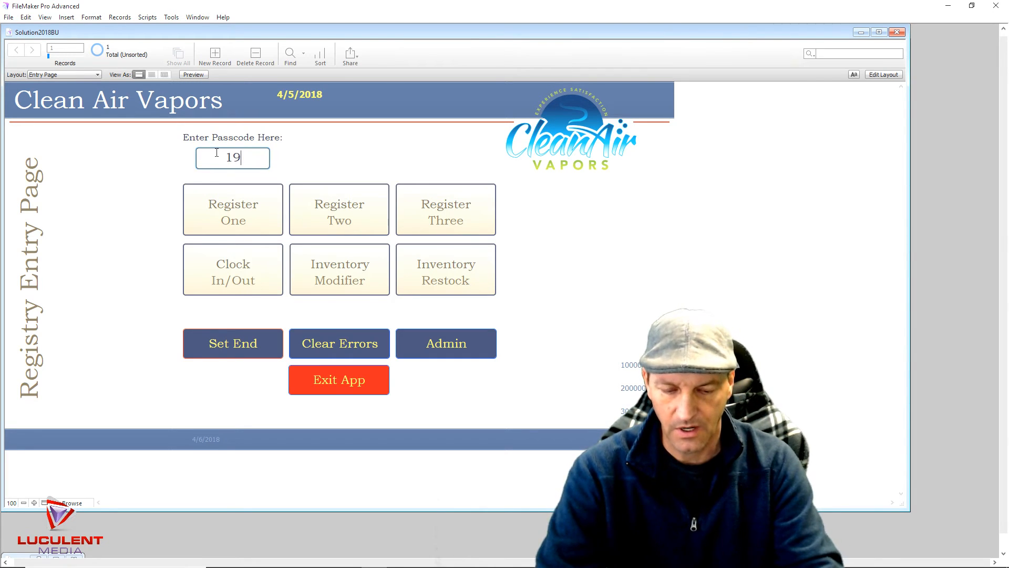
pyautogui.click(232, 204)
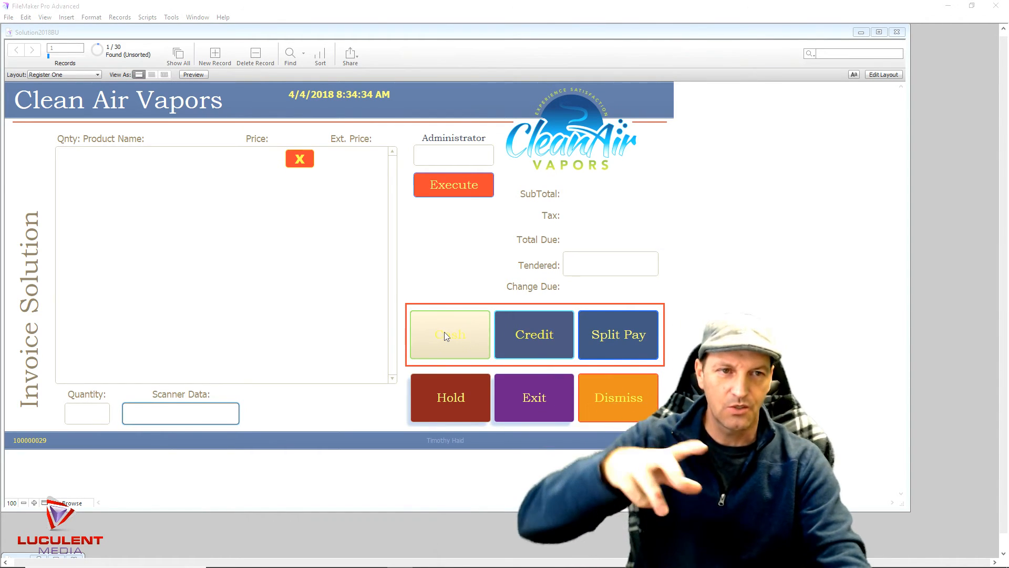
pyautogui.click(446, 185)
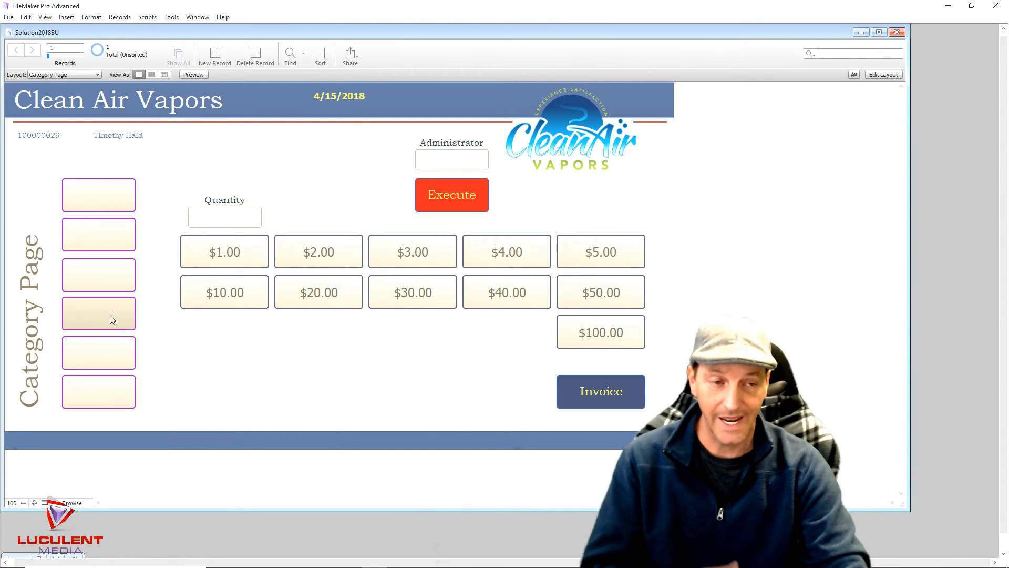
# Exit back to the Registry Entry Page, dismiss the log-out reminder, and bring the browser forward
pyautogui.click(586, 394)
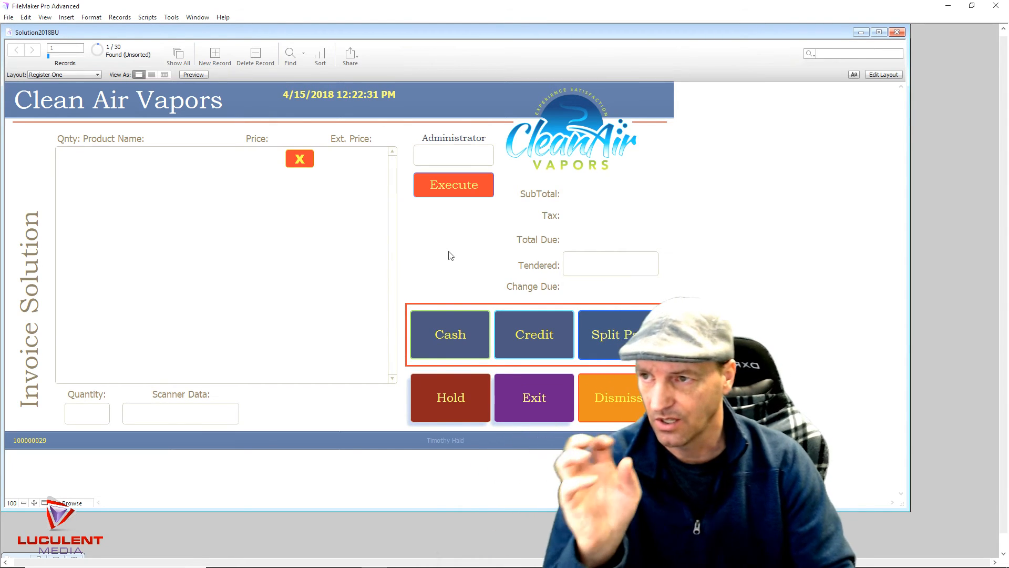
pyautogui.click(529, 404)
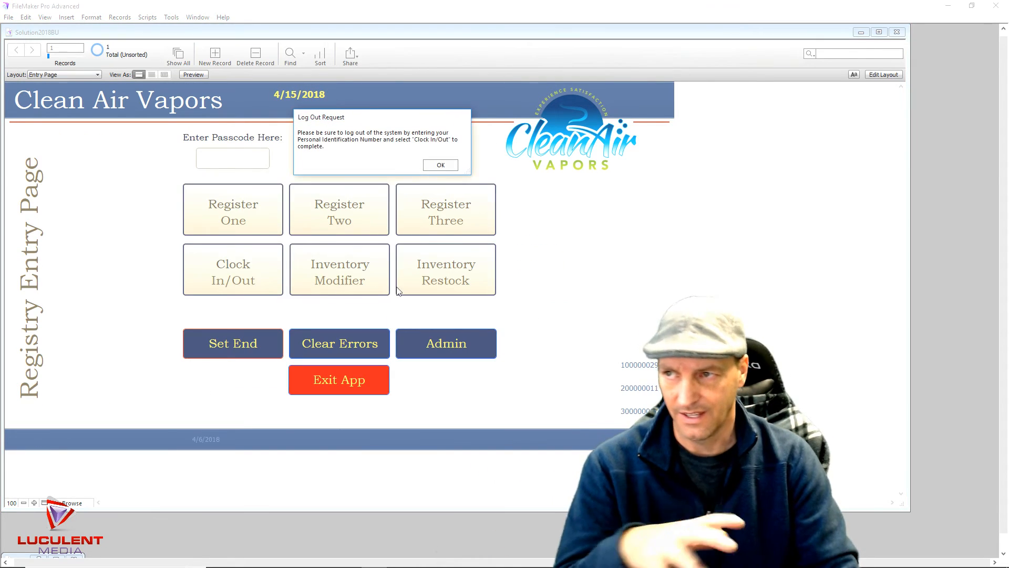
pyautogui.click(437, 165)
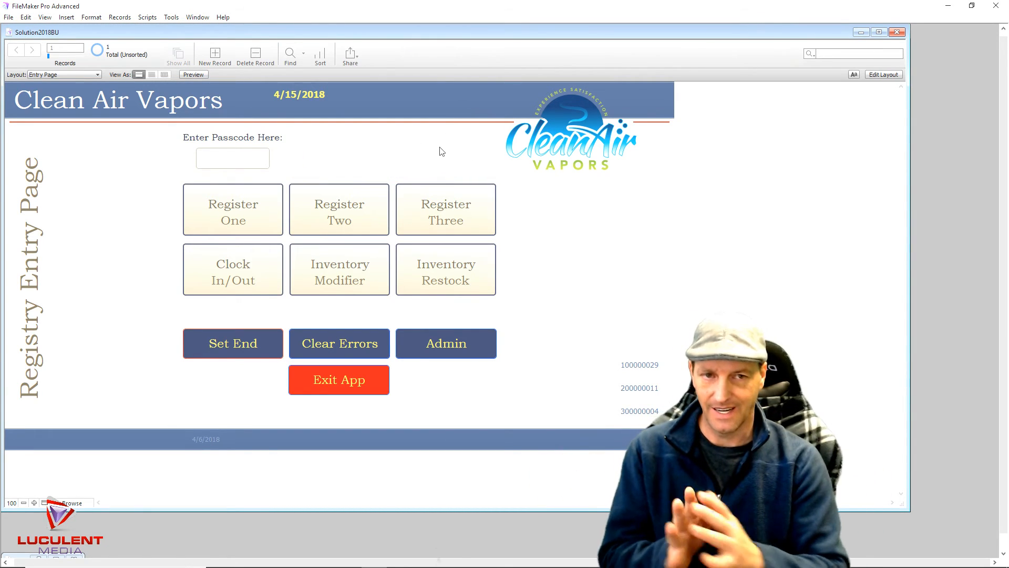
pyautogui.click(218, 275)
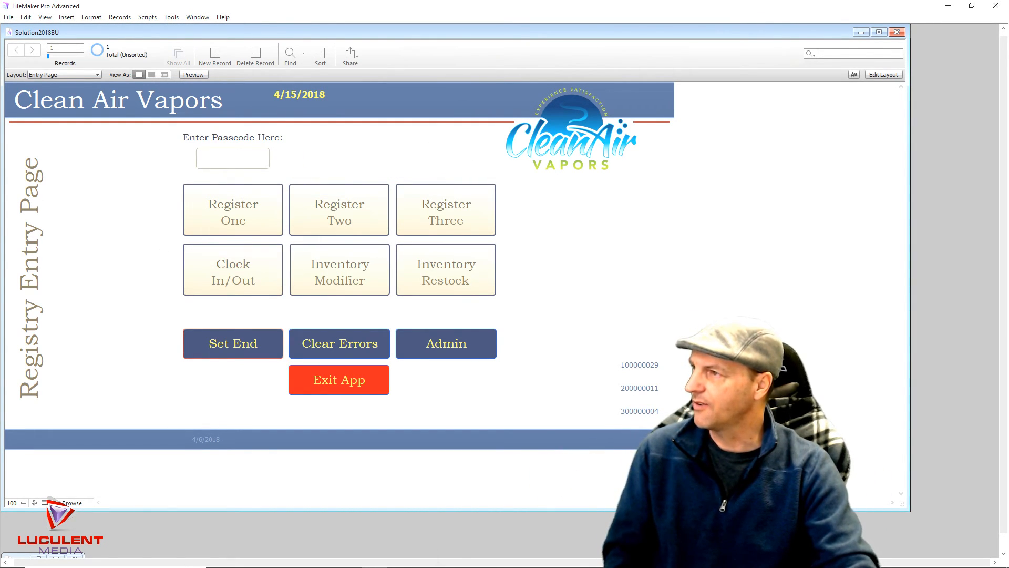
pyautogui.moveTo(0, 58); pyautogui.dragTo(366, 34)
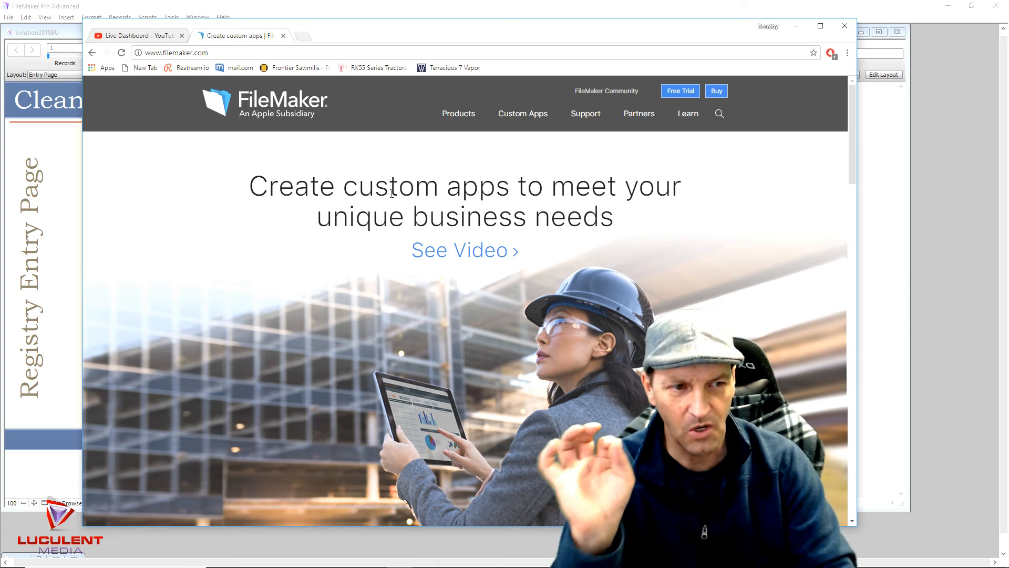
# Scroll the filemaker.com homepage down to its footer, then move Chrome aside to reveal FileMaker
pyautogui.scroll(-7, 467, 268)
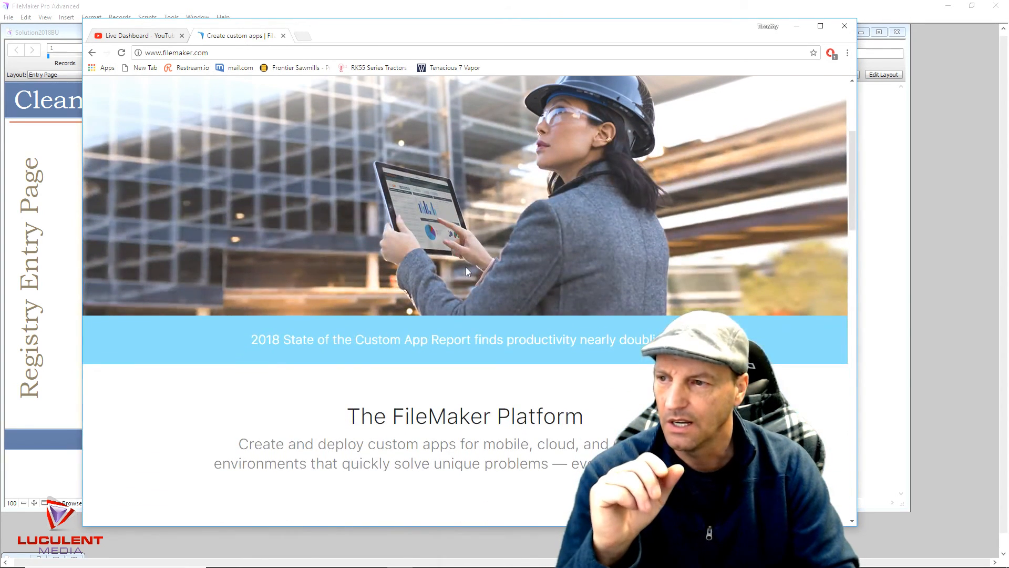
pyautogui.scroll(-1, 466, 268)
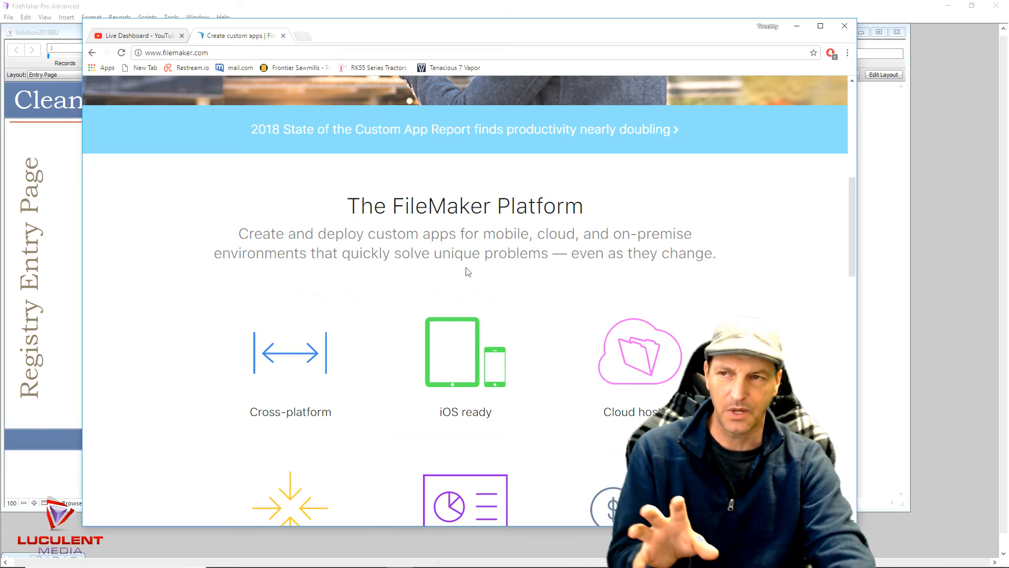
pyautogui.scroll(-6, 468, 272)
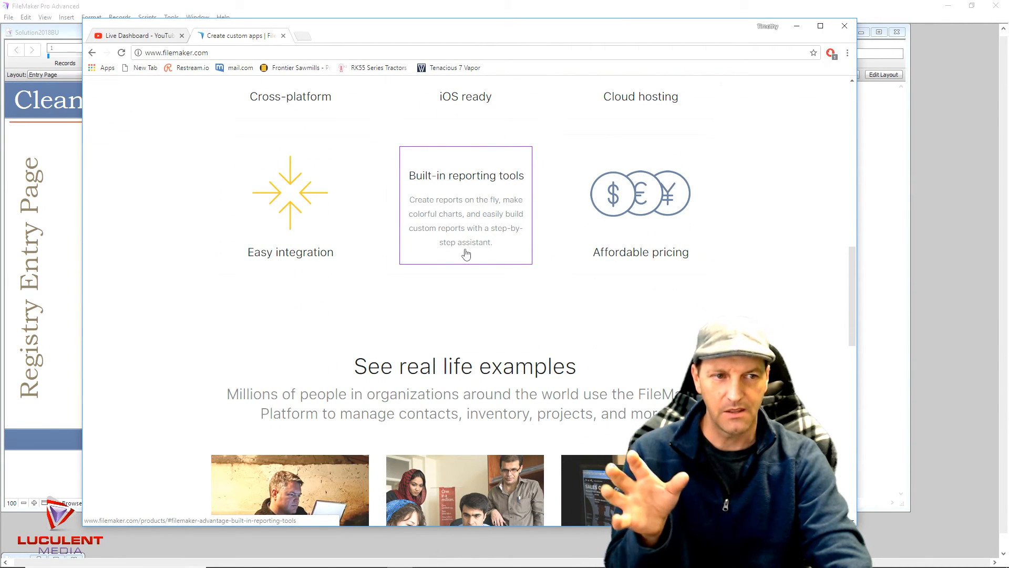
pyautogui.scroll(-5, 466, 254)
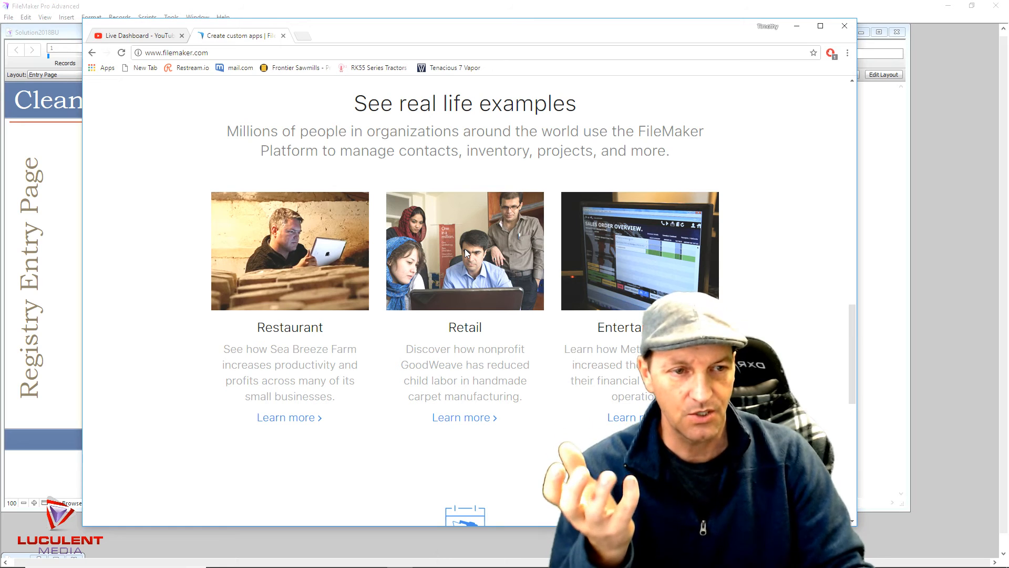
pyautogui.scroll(-3, 465, 250)
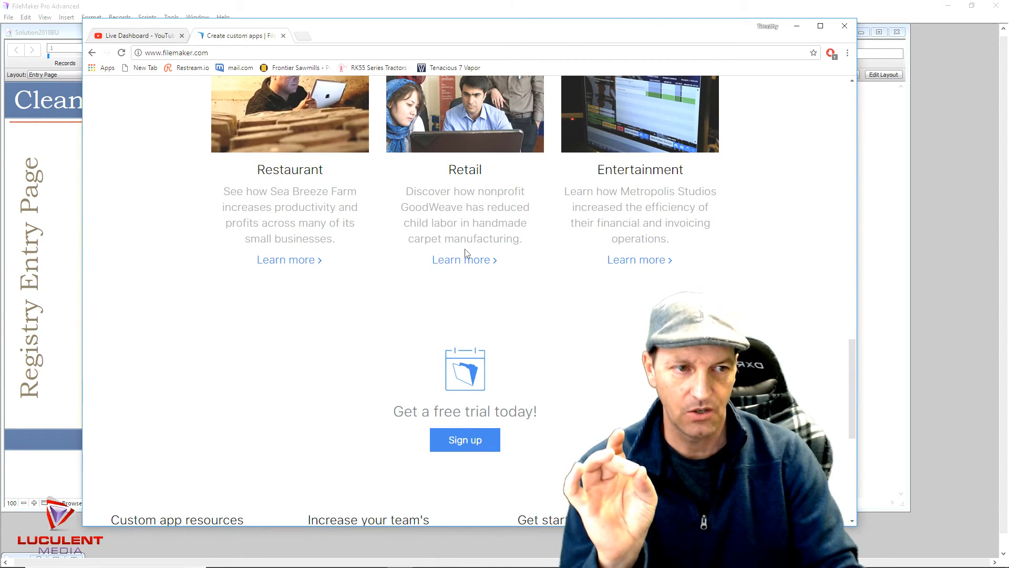
pyautogui.scroll(-4, 465, 252)
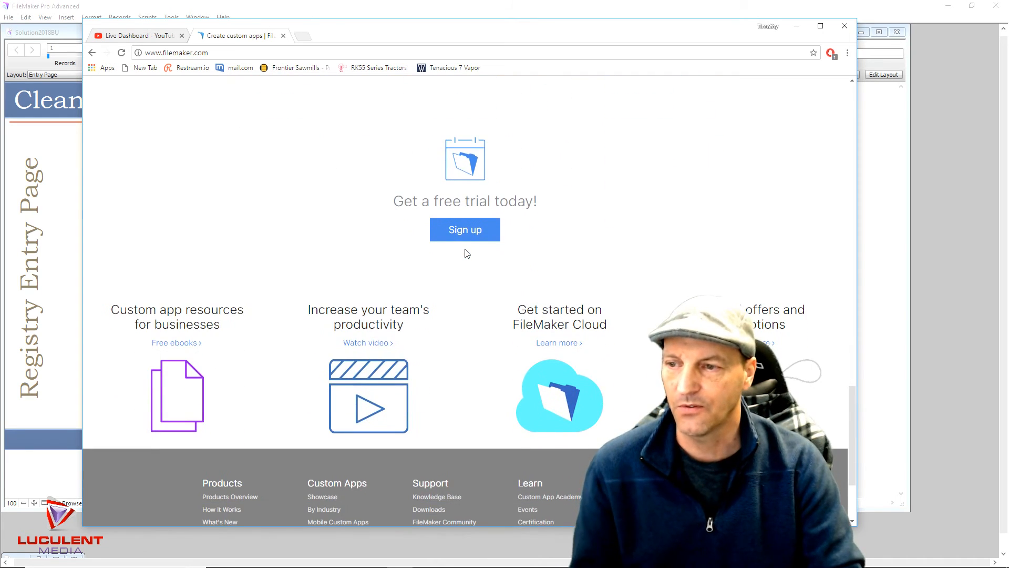
pyautogui.scroll(-2, 468, 253)
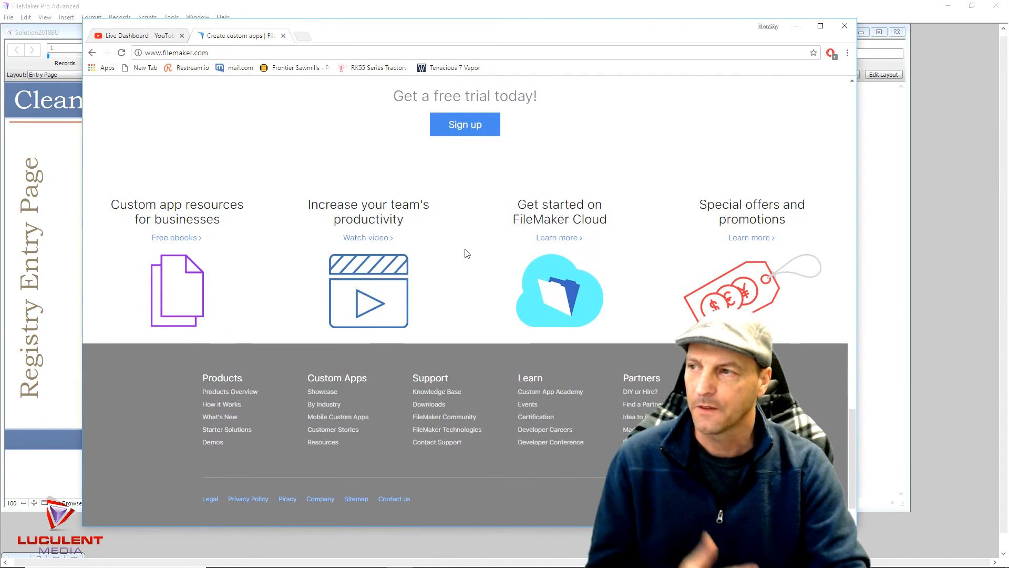
pyautogui.scroll(6, 466, 247)
pyautogui.moveTo(490, 34); pyautogui.dragTo(0, 86)
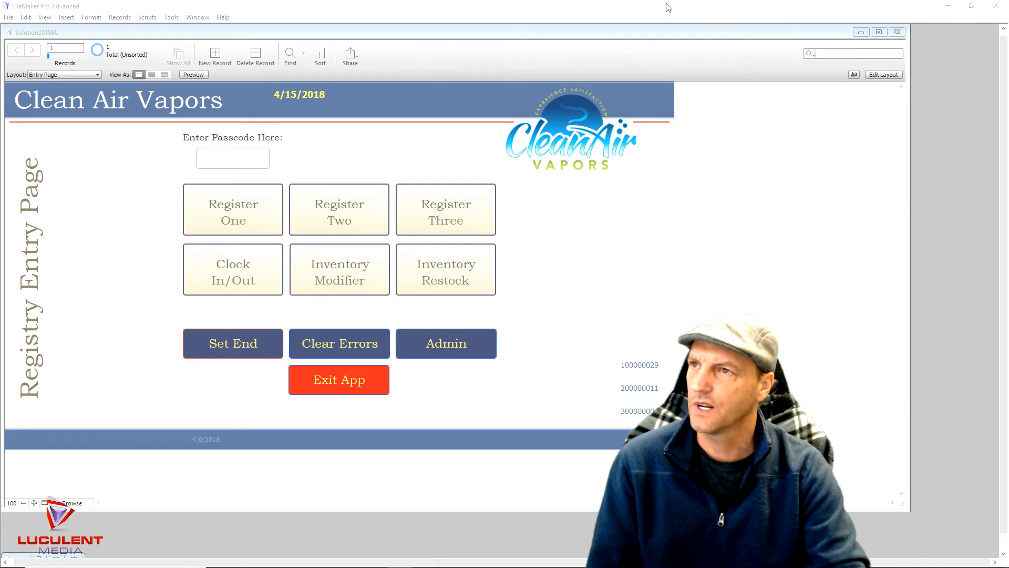
# Close Solution2018BU and browse FileMakerFolder to select the Mama file for opening
pyautogui.click(897, 33)
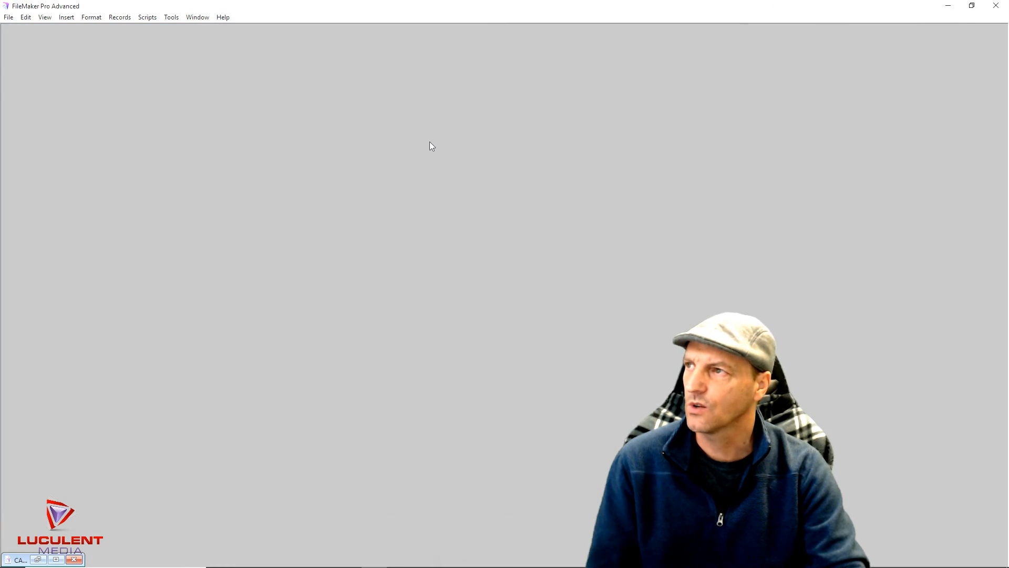
pyautogui.click(9, 18)
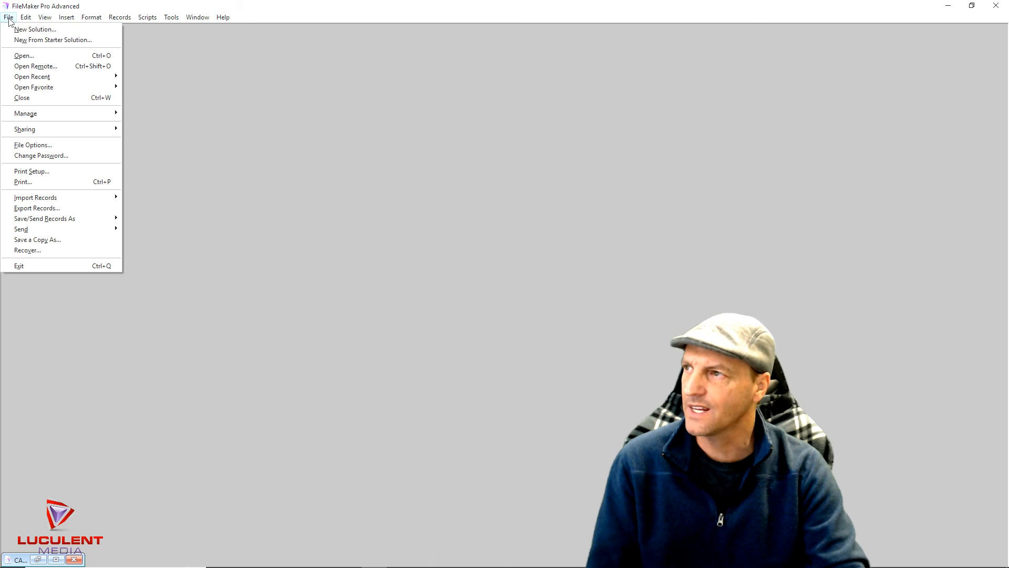
pyautogui.click(26, 55)
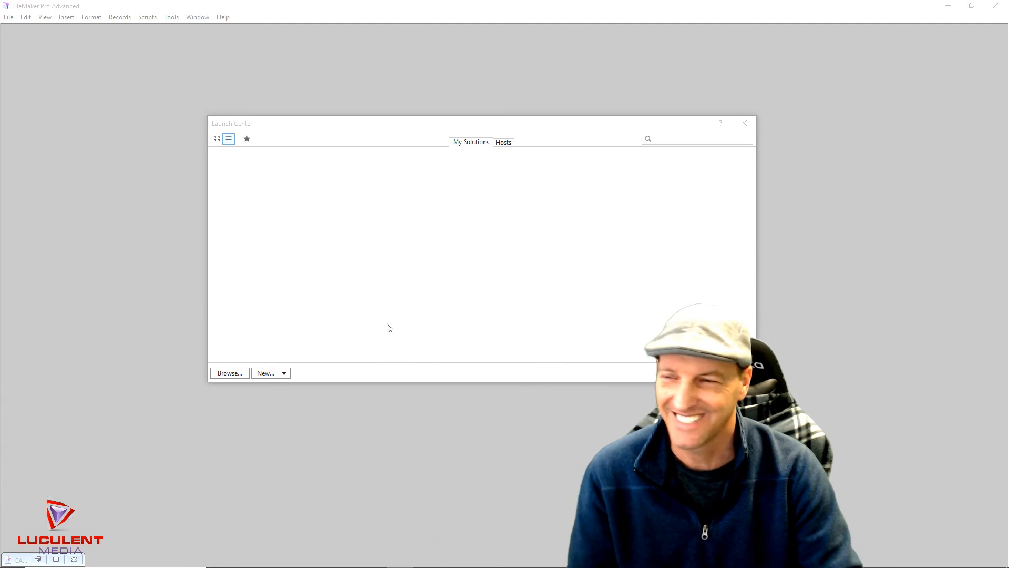
pyautogui.click(230, 372)
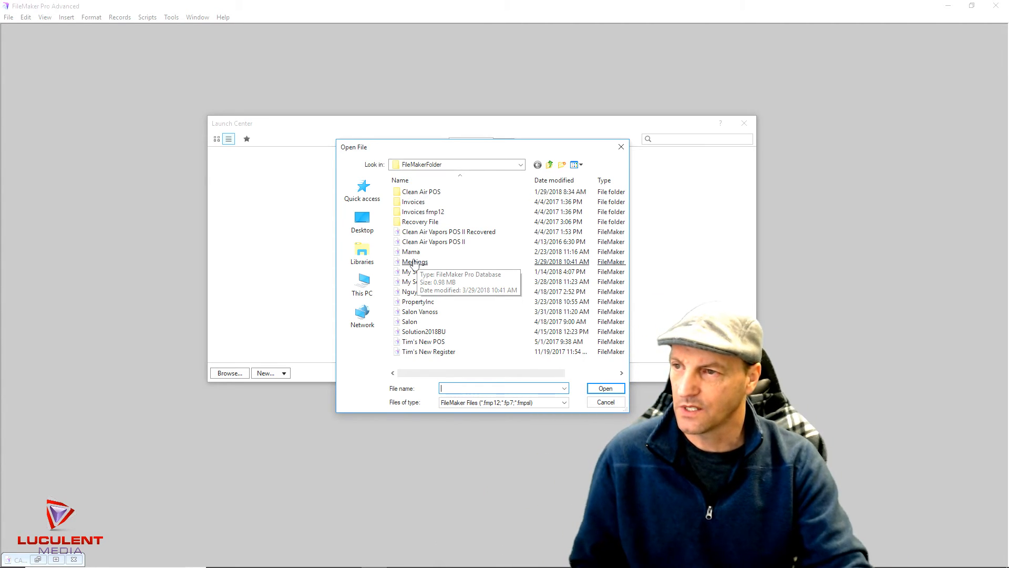
pyautogui.click(412, 252)
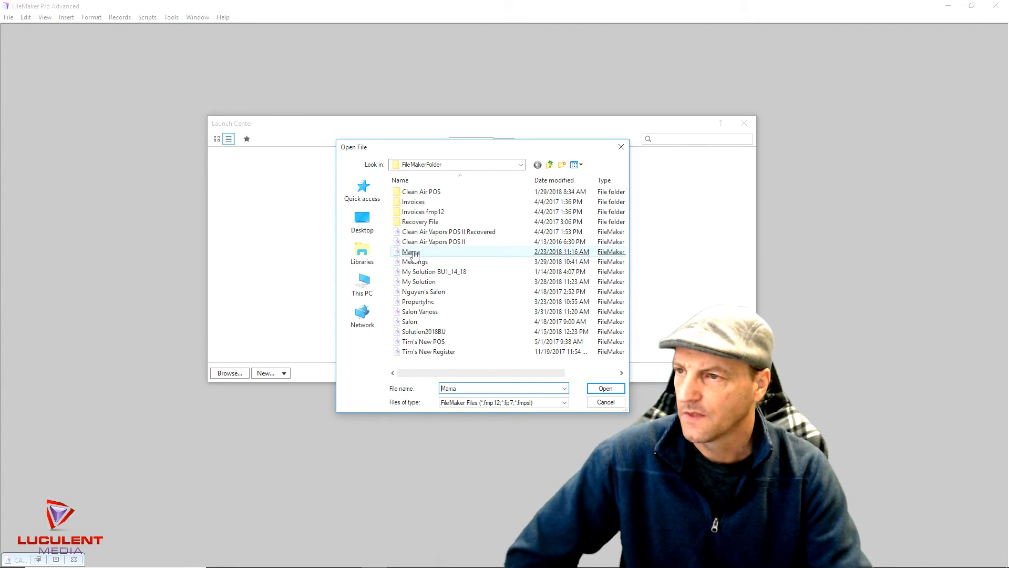
# Open Mama, scroll the Tiffany's Cafe menu, view the order invoice, then return to the menu
pyautogui.doubleClick(413, 253)
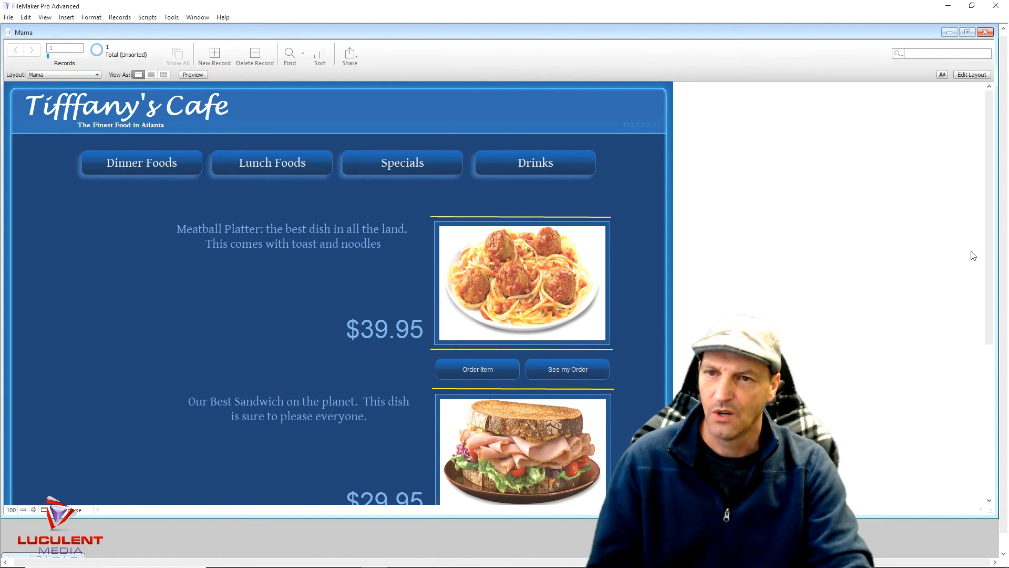
pyautogui.moveTo(988, 261); pyautogui.dragTo(990, 290)
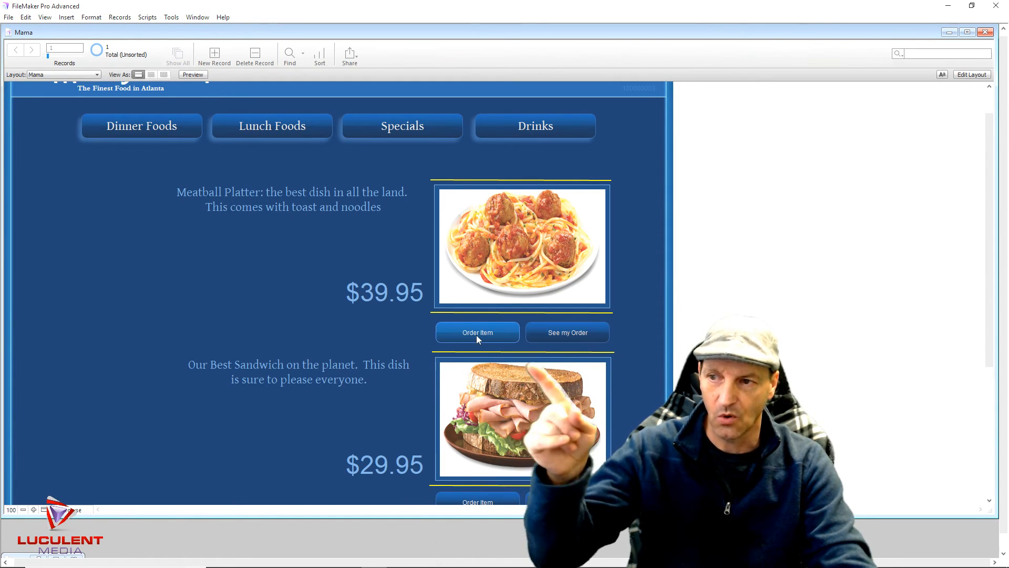
pyautogui.click(564, 334)
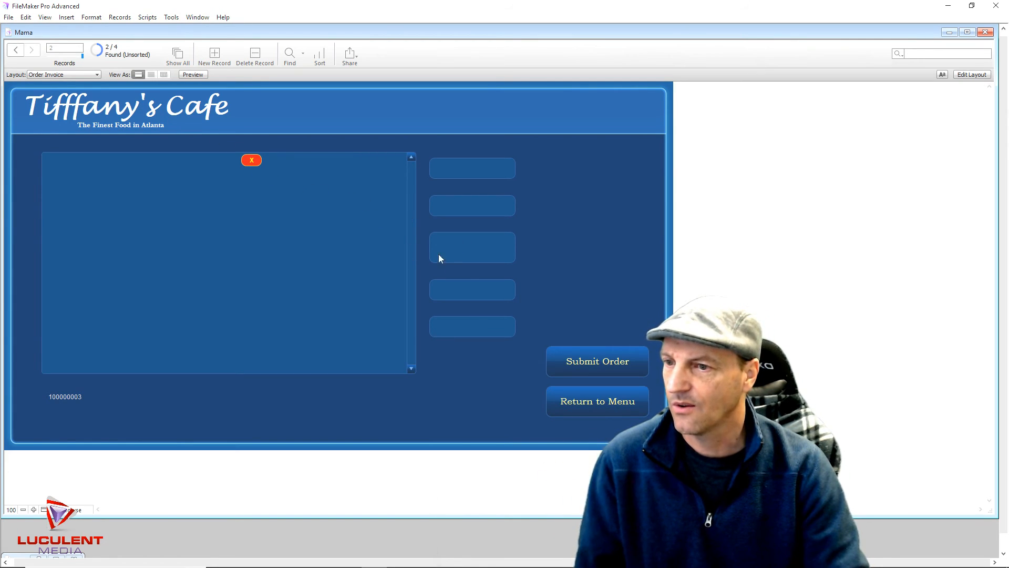
pyautogui.click(587, 409)
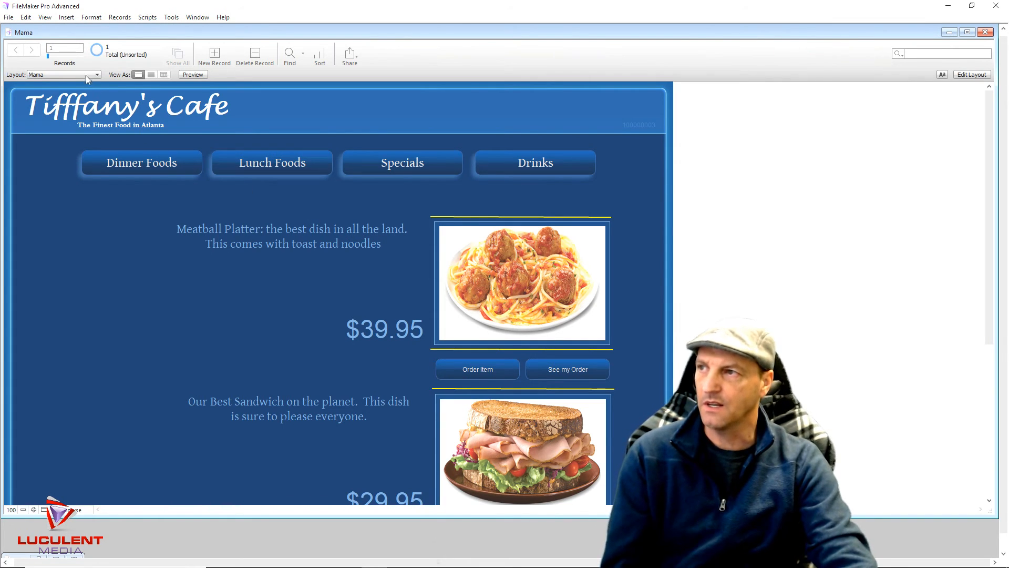
# Close Mama and create a new solution saved as New2018
pyautogui.click(984, 33)
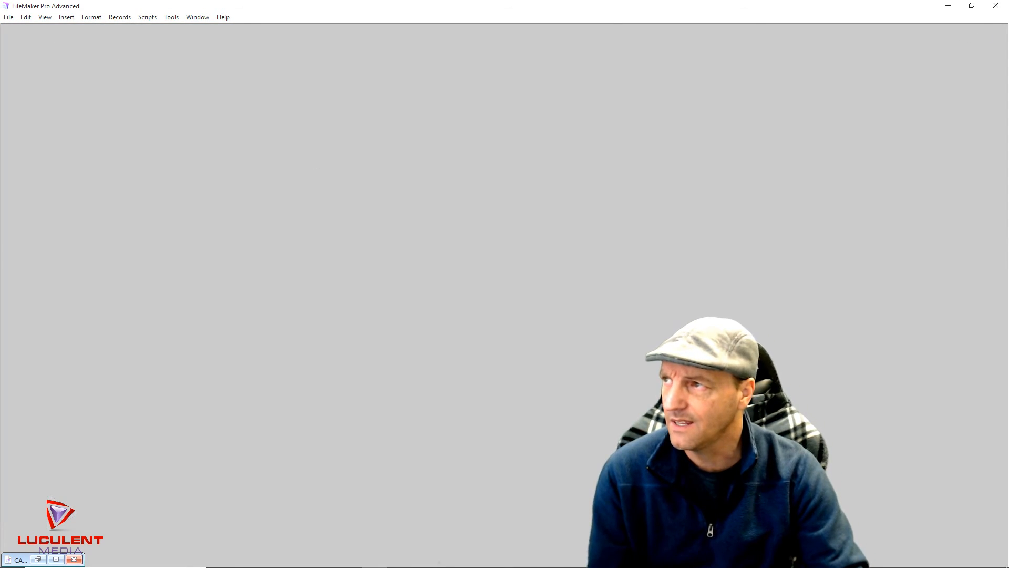
pyautogui.click(15, 17)
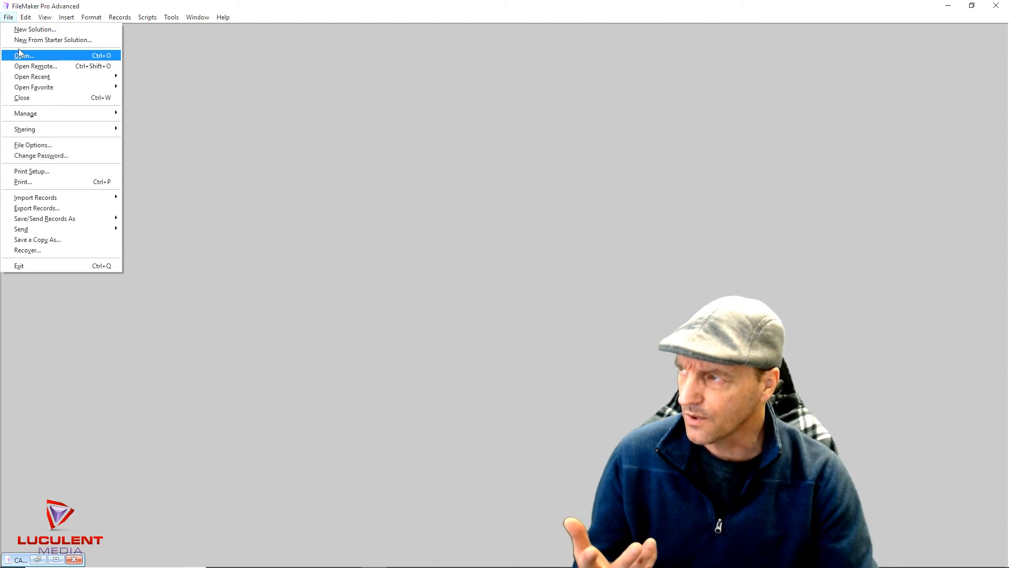
pyautogui.click(23, 30)
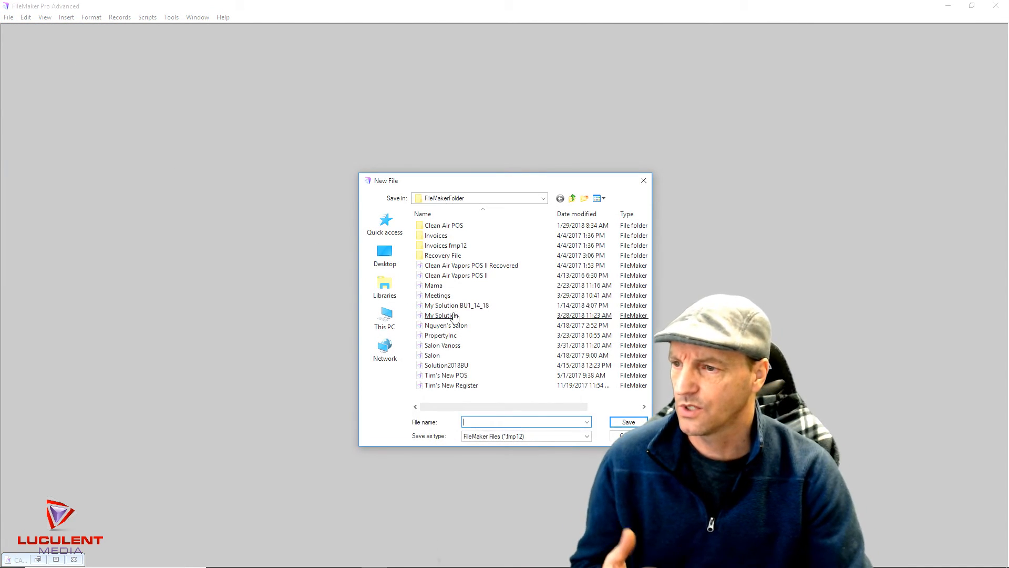
pyautogui.write('New2018')
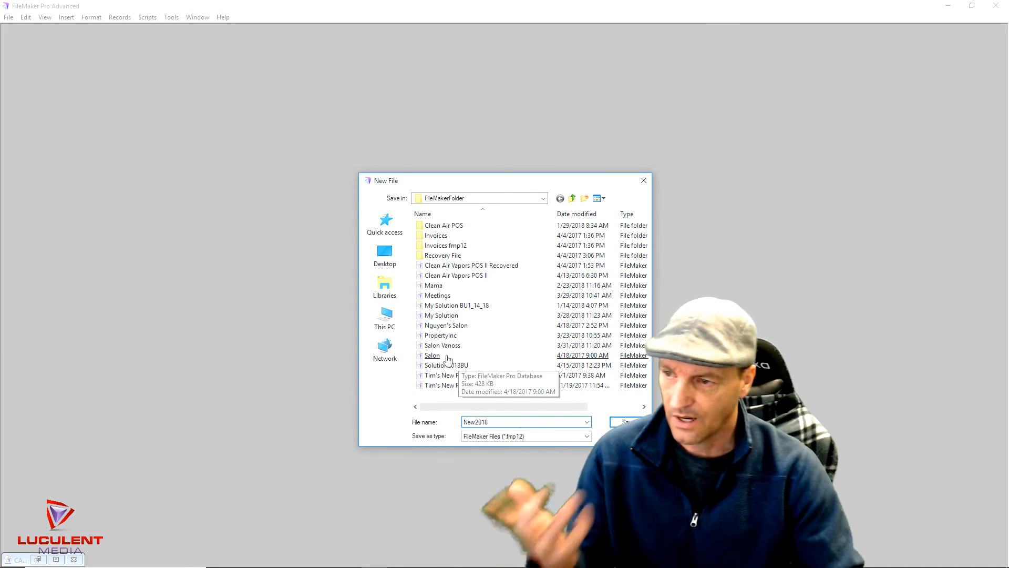
pyautogui.click(624, 422)
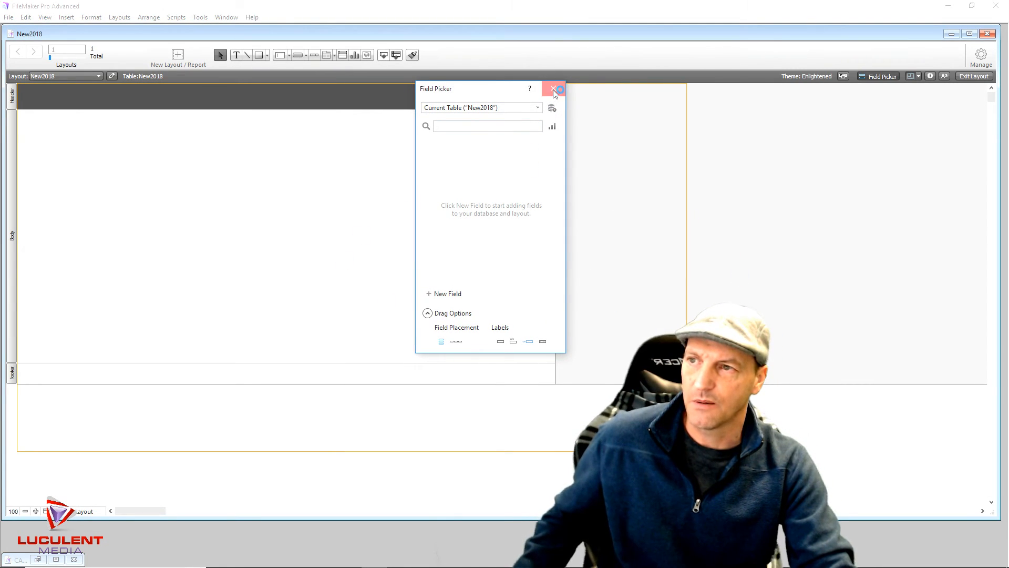
# Draw a rectangle in the body, copy it to make three in a row, and select them all
pyautogui.click(553, 88)
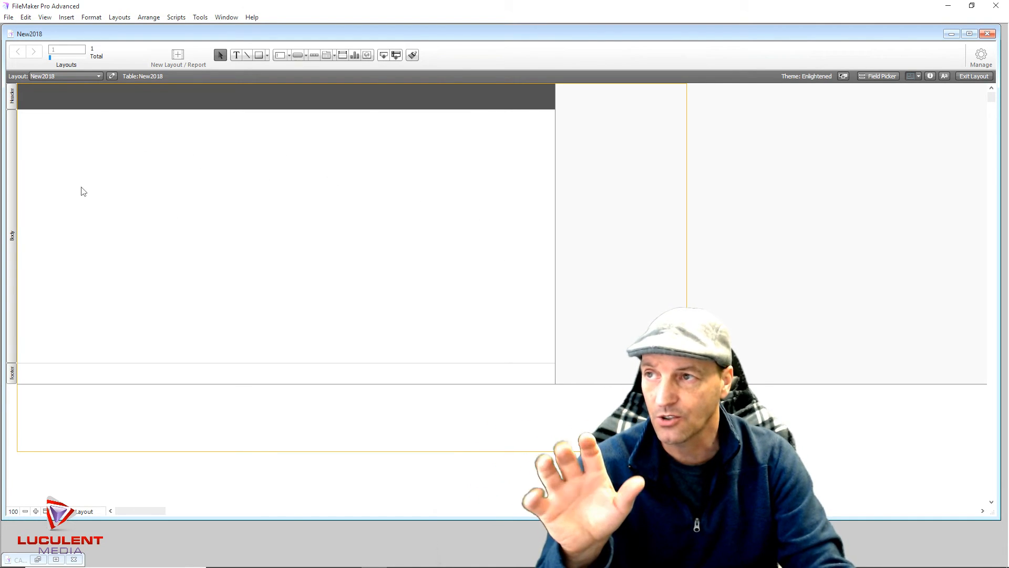
pyautogui.click(260, 56)
pyautogui.moveTo(63, 139); pyautogui.dragTo(140, 167)
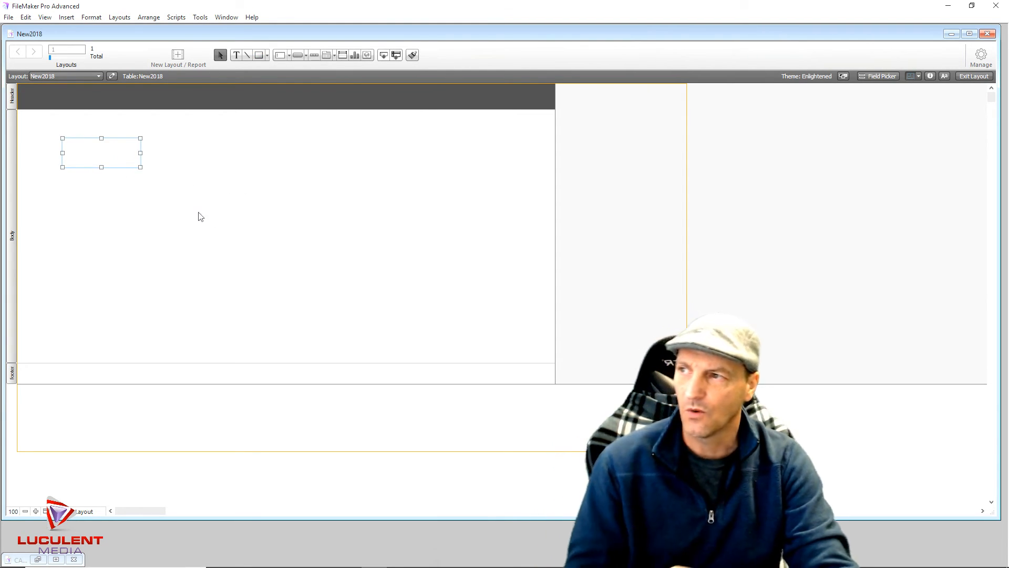
pyautogui.moveTo(103, 161); pyautogui.dragTo(453, 160)
pyautogui.hotkey('ctrl', 'z')
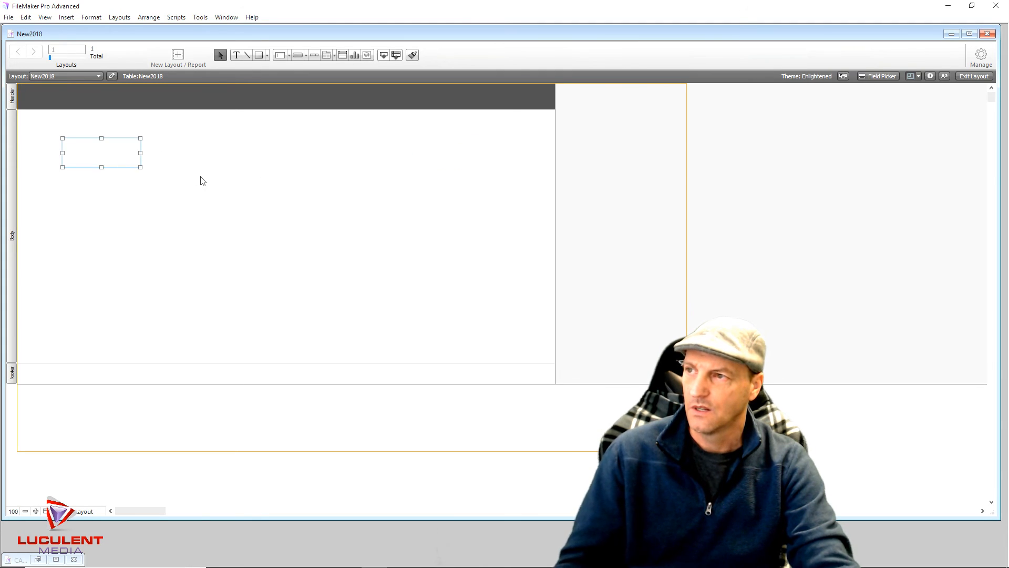
pyautogui.moveTo(32, 129); pyautogui.dragTo(513, 206)
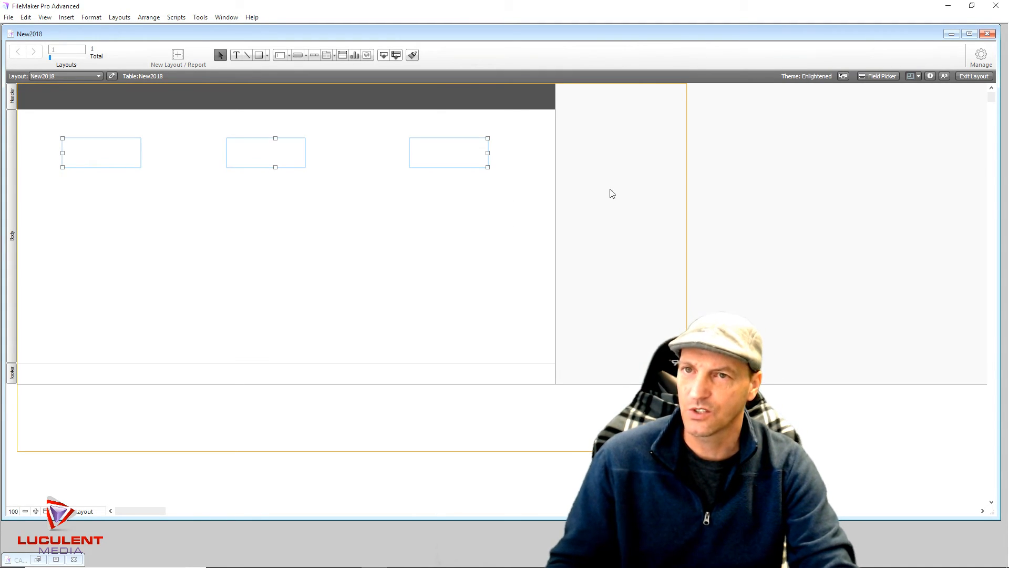
# Give the three selected rectangles a solid purple fill in the Inspector's Appearance settings
pyautogui.click(930, 76)
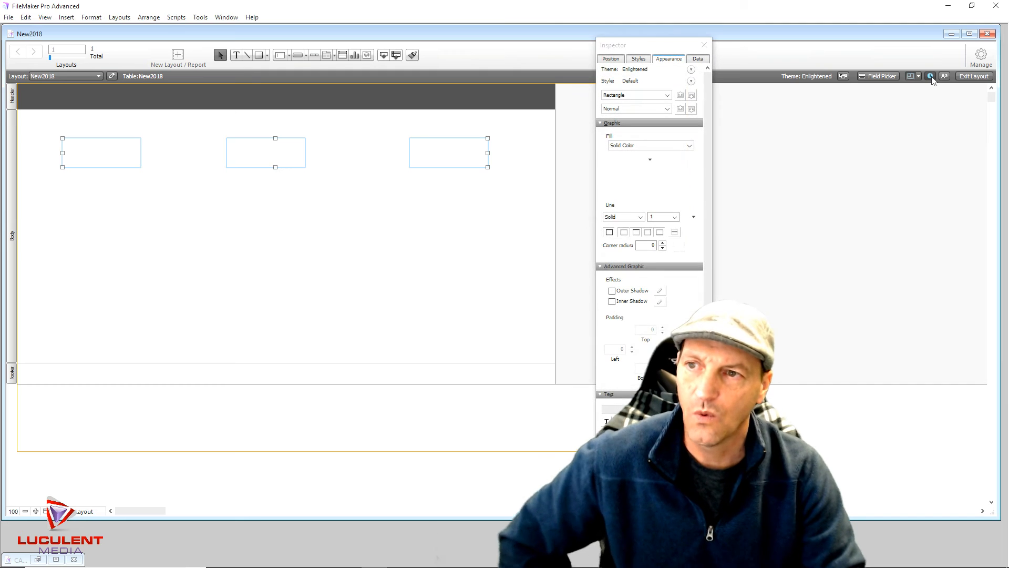
pyautogui.click(641, 150)
pyautogui.click(628, 189)
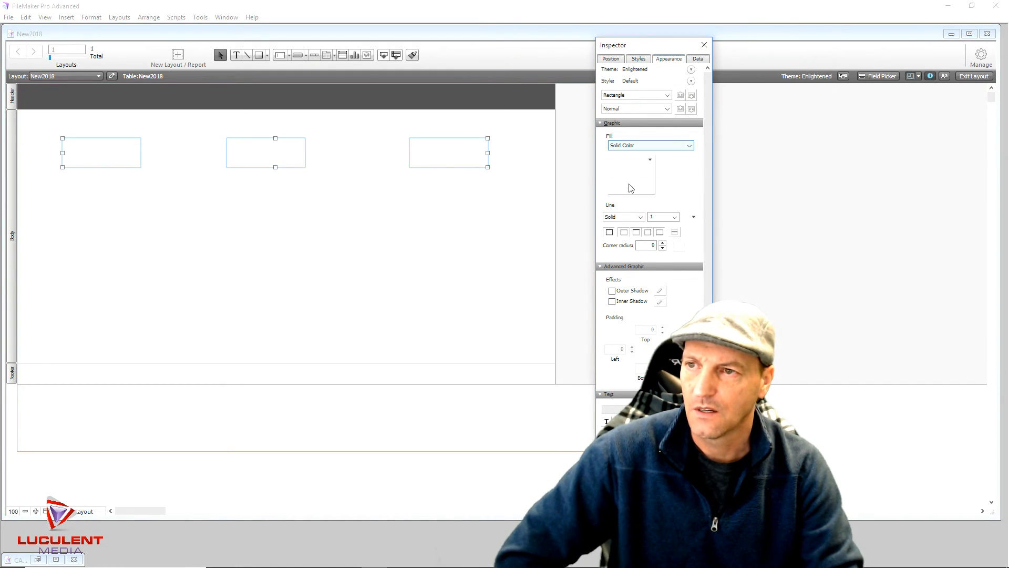
pyautogui.click(631, 189)
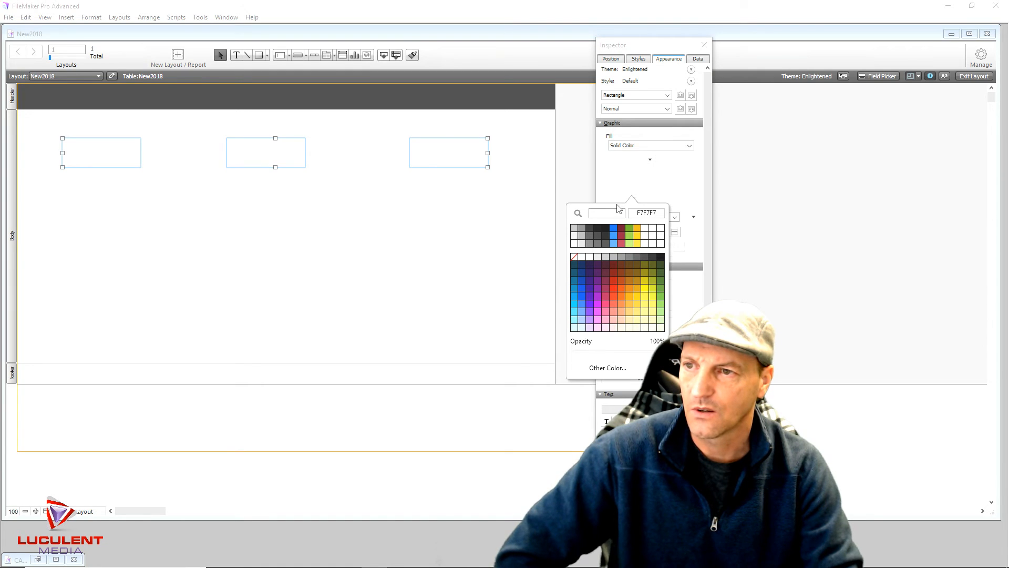
pyautogui.click(591, 311)
pyautogui.click(704, 45)
pyautogui.click(492, 272)
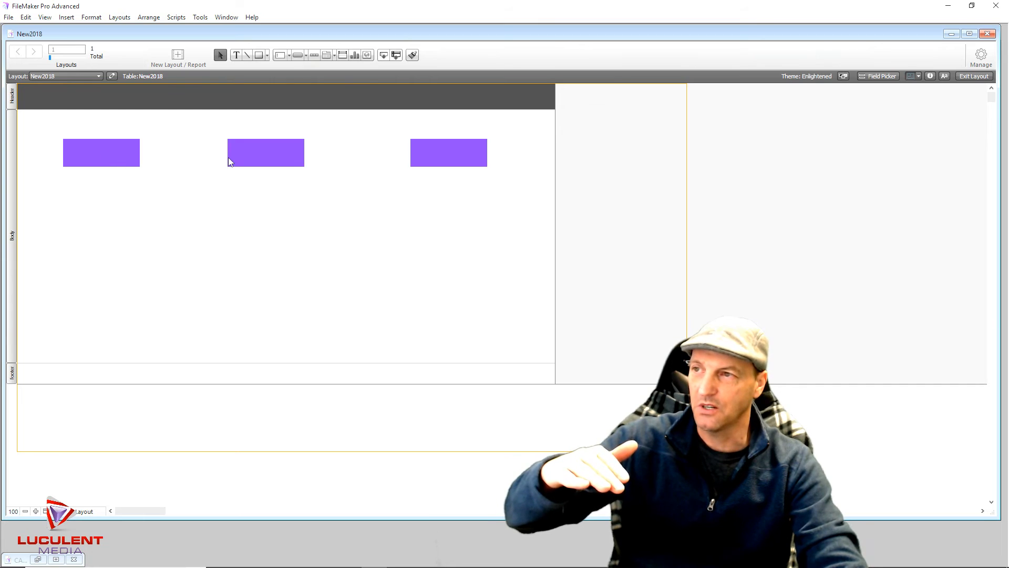
# Add two rectangle copies and line all five up in one evenly spaced row
pyautogui.click(278, 159)
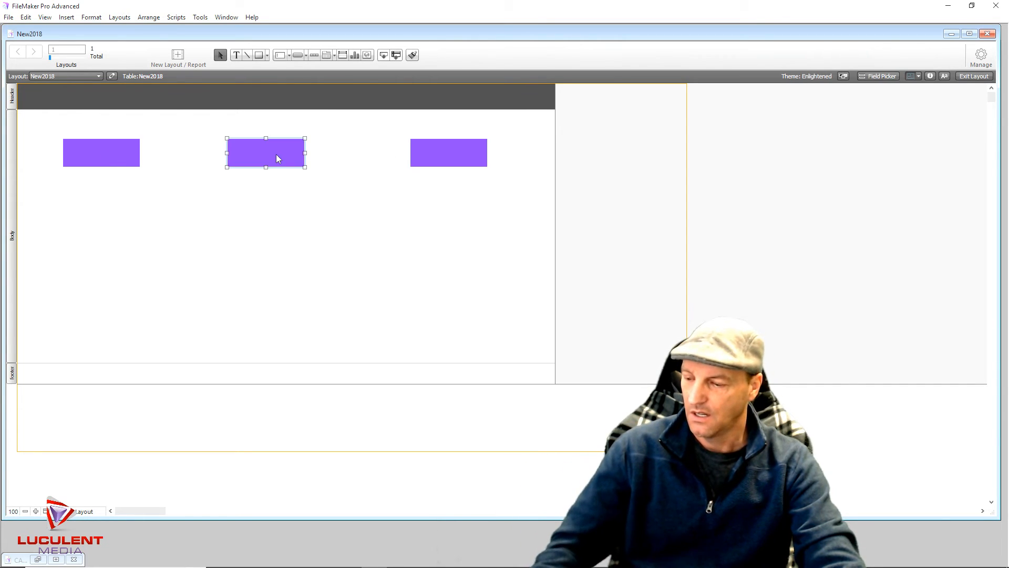
pyautogui.moveTo(278, 158); pyautogui.dragTo(117, 327)
pyautogui.moveTo(447, 156); pyautogui.dragTo(444, 322)
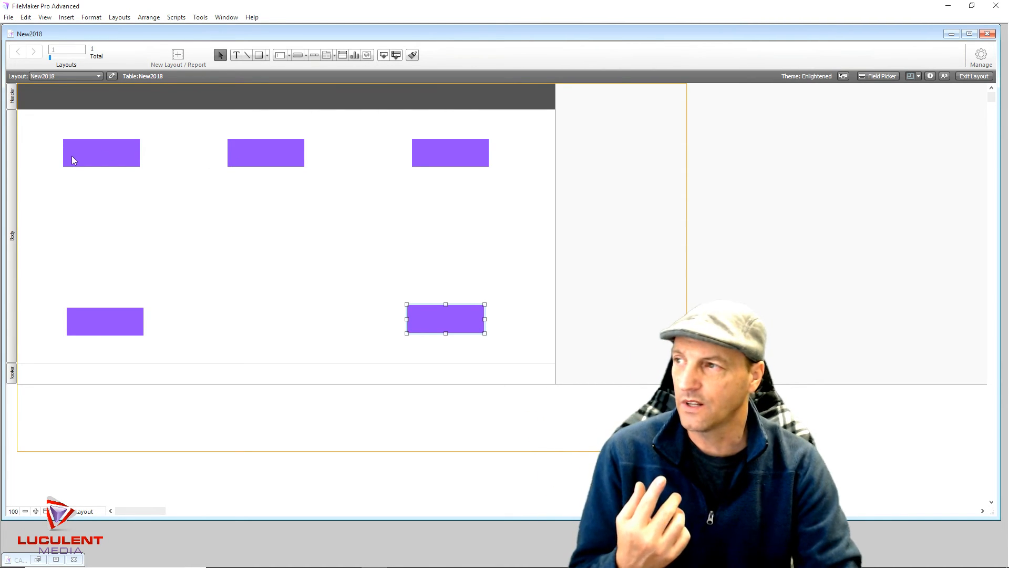
pyautogui.moveTo(94, 162); pyautogui.dragTo(167, 162)
pyautogui.moveTo(426, 159); pyautogui.dragTo(341, 154)
pyautogui.moveTo(437, 316); pyautogui.dragTo(437, 151)
pyautogui.click(107, 323)
pyautogui.moveTo(107, 321); pyautogui.dragTo(87, 150)
pyautogui.click(140, 213)
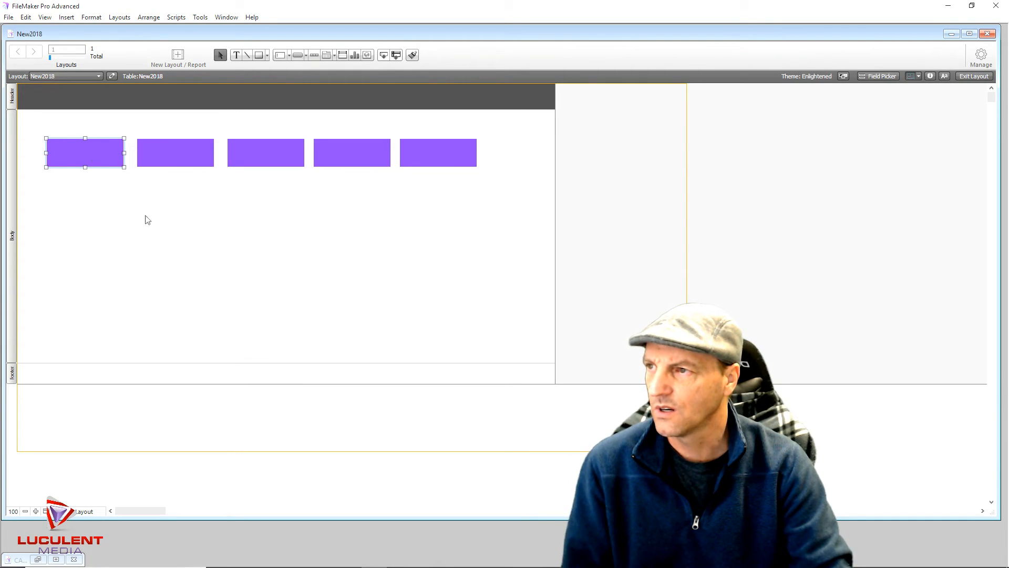
# Duplicate the row of five rectangles downward to form three rows
pyautogui.moveTo(30, 131); pyautogui.dragTo(489, 196)
pyautogui.moveTo(267, 153); pyautogui.dragTo(264, 232)
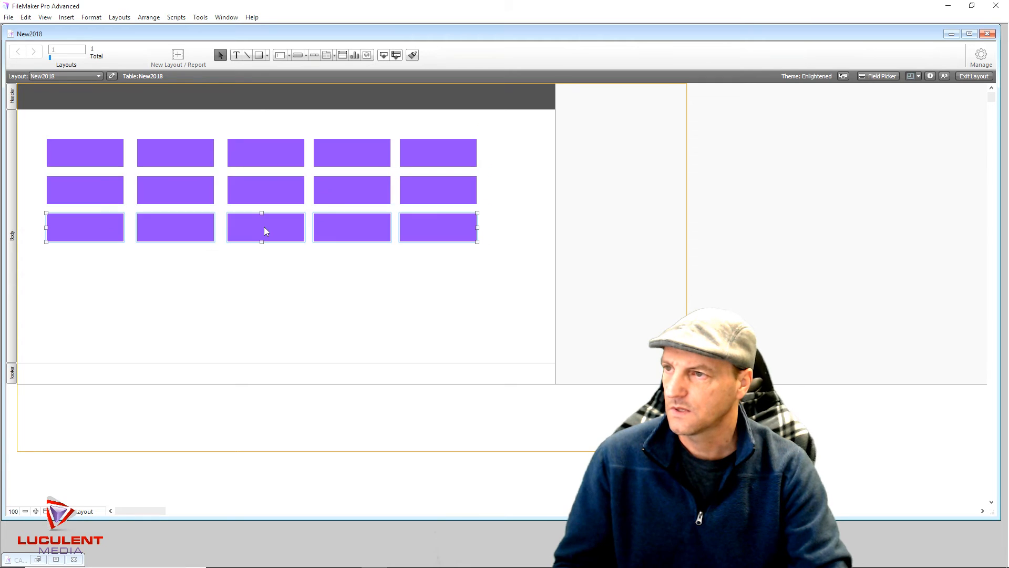
pyautogui.click(275, 286)
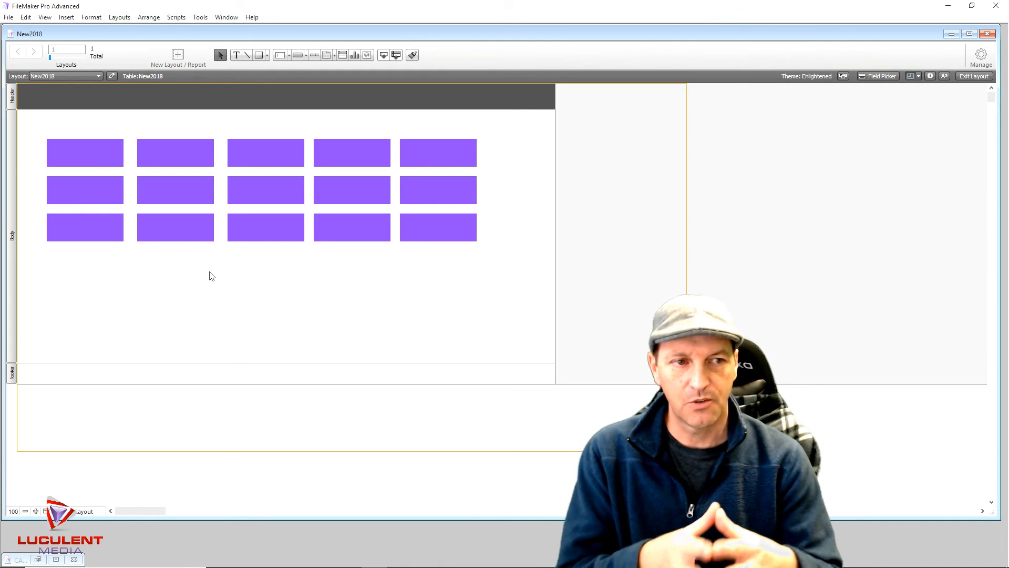
# Drag the New2018 layout's right boundary out to roughly 17 inches
pyautogui.click(77, 232)
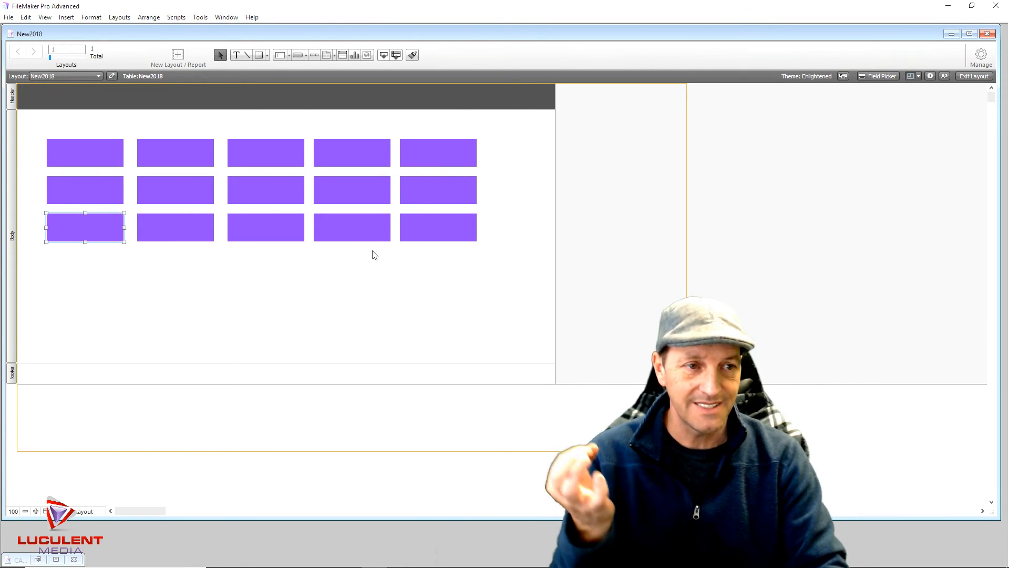
pyautogui.click(552, 239)
pyautogui.moveTo(554, 232); pyautogui.dragTo(687, 222)
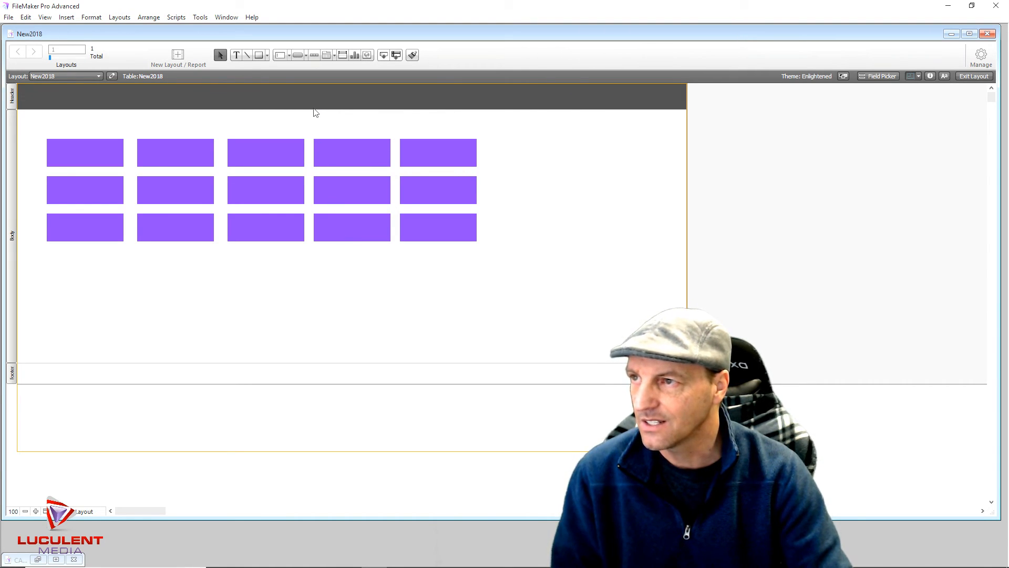
# Enlarge the New2018 header and switch the Inspector's measurement units to points
pyautogui.moveTo(321, 109); pyautogui.dragTo(318, 136)
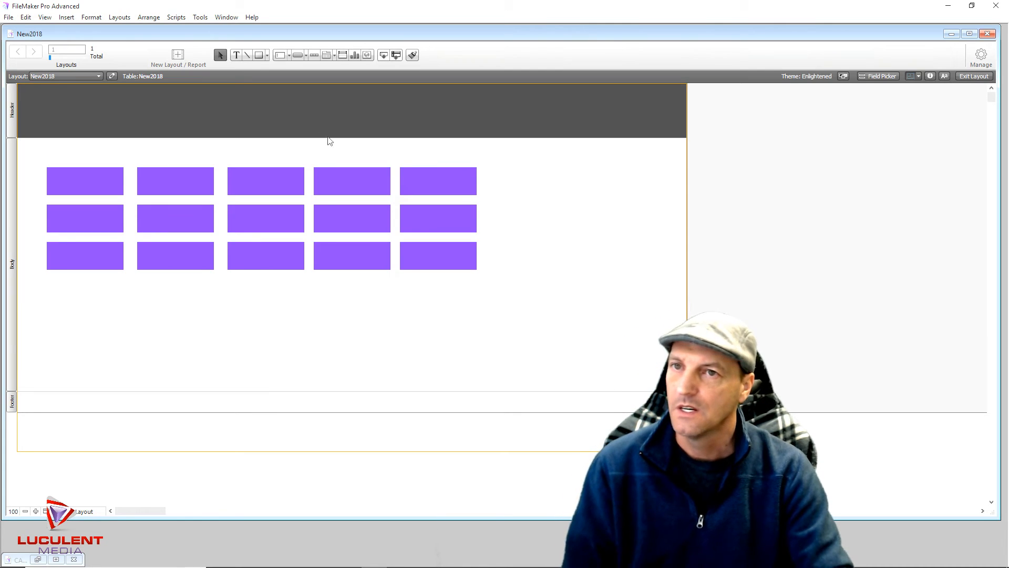
pyautogui.click(12, 116)
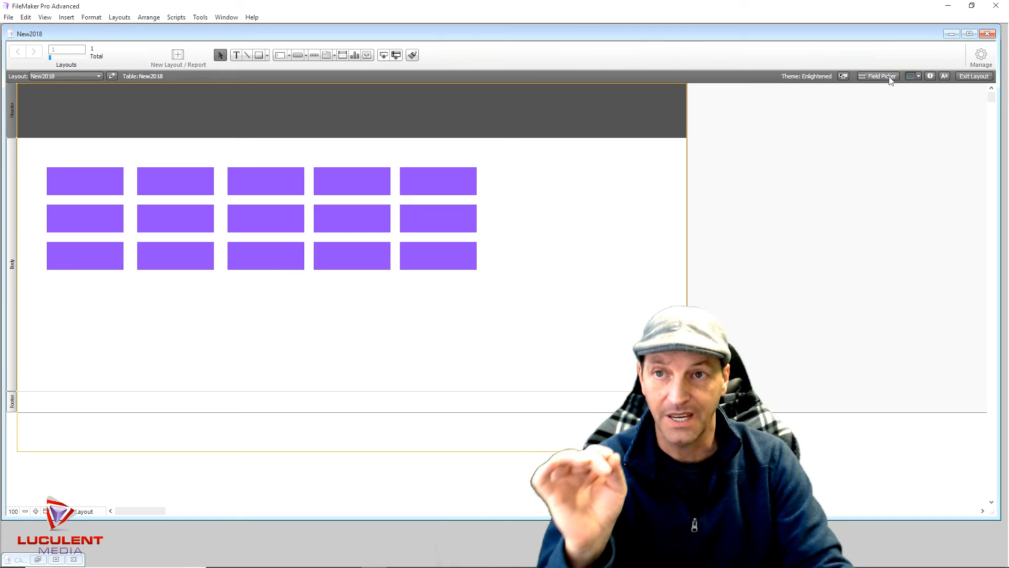
pyautogui.click(930, 77)
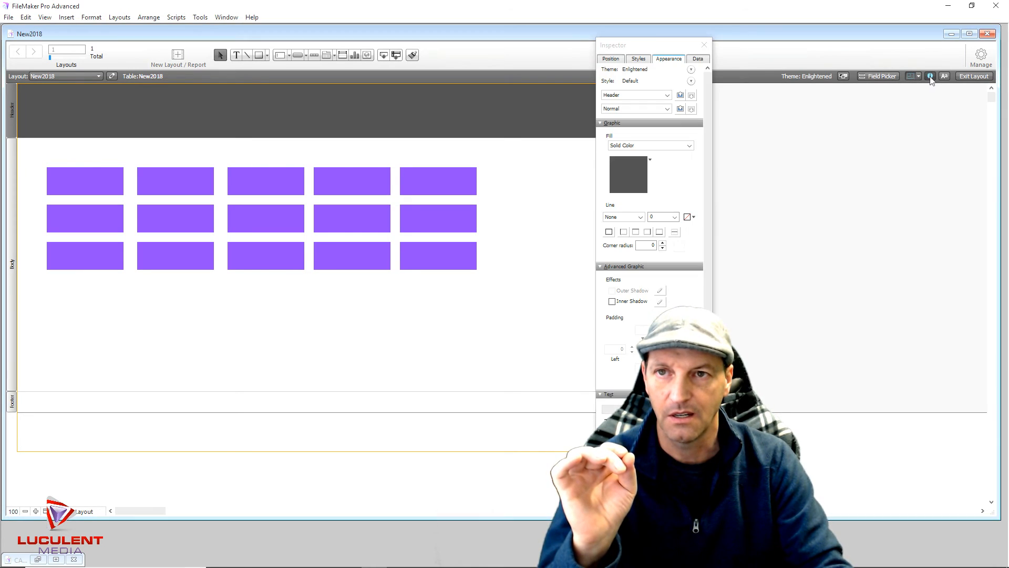
pyautogui.click(611, 59)
pyautogui.click(696, 149)
pyautogui.click(697, 150)
# Set the header height to 100 pt, close the Inspector, and restore the Clean Air Vapors window
pyautogui.moveTo(688, 147); pyautogui.dragTo(665, 150)
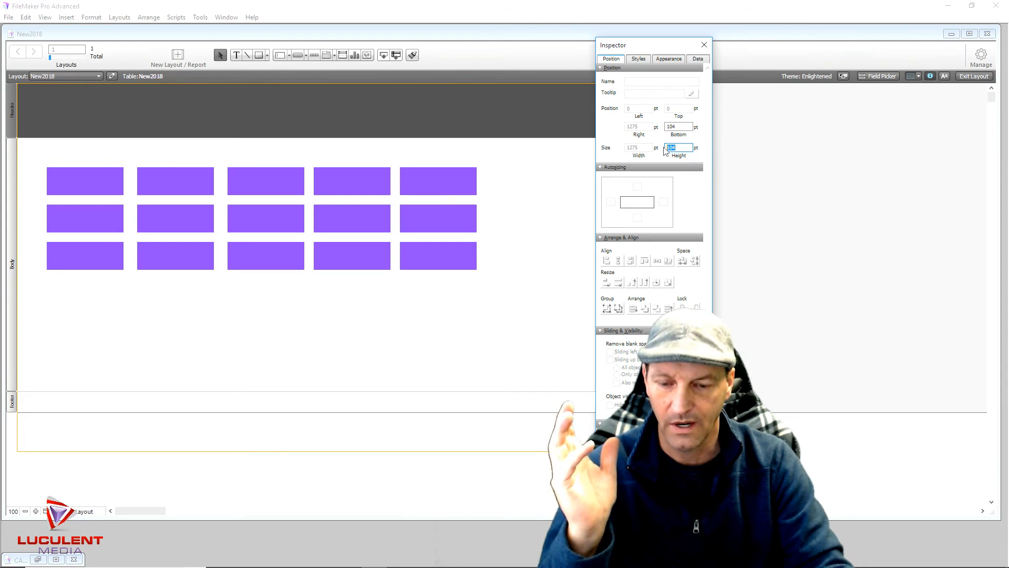
pyautogui.write('1')
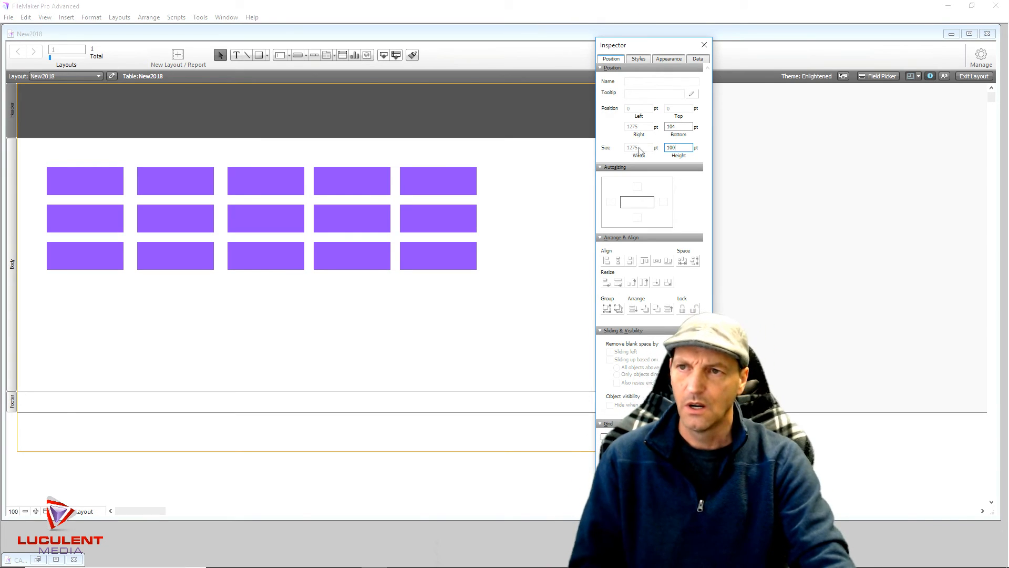
pyautogui.click(545, 180)
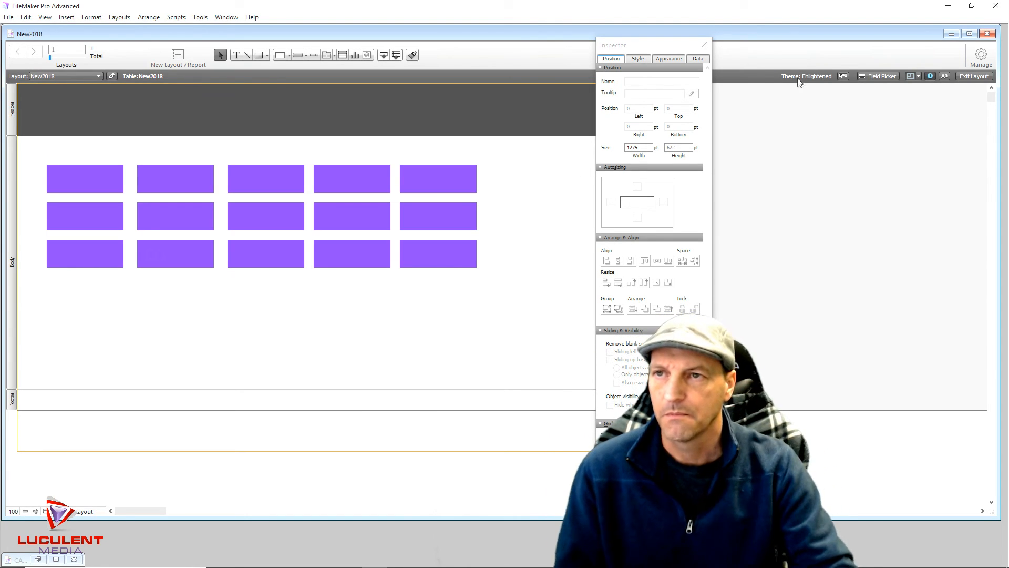
pyautogui.click(705, 46)
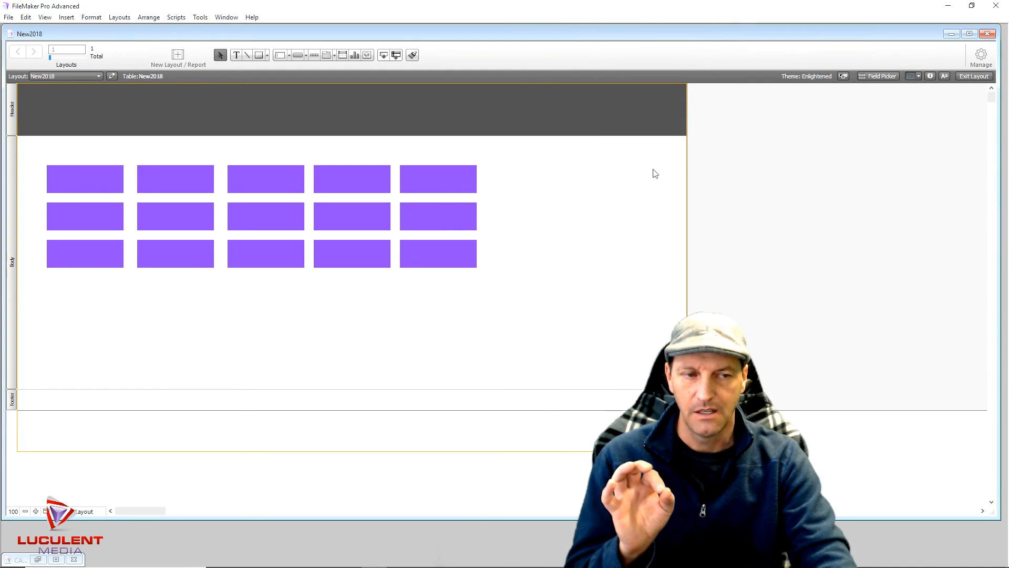
pyautogui.click(56, 560)
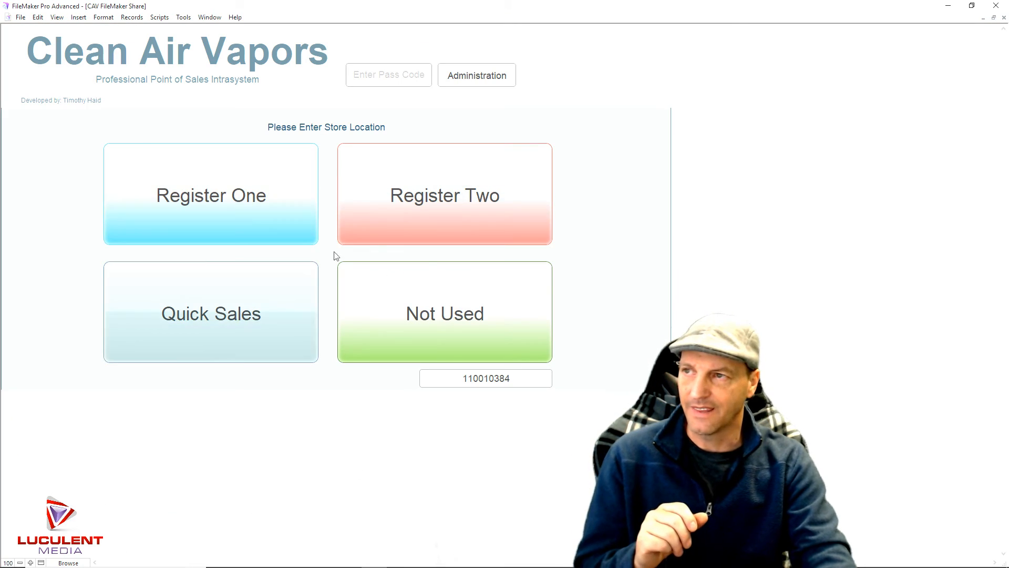
# Visit Register One's invoice screen, return to the Category Menu_1 home page, and show the status toolbar
pyautogui.click(285, 201)
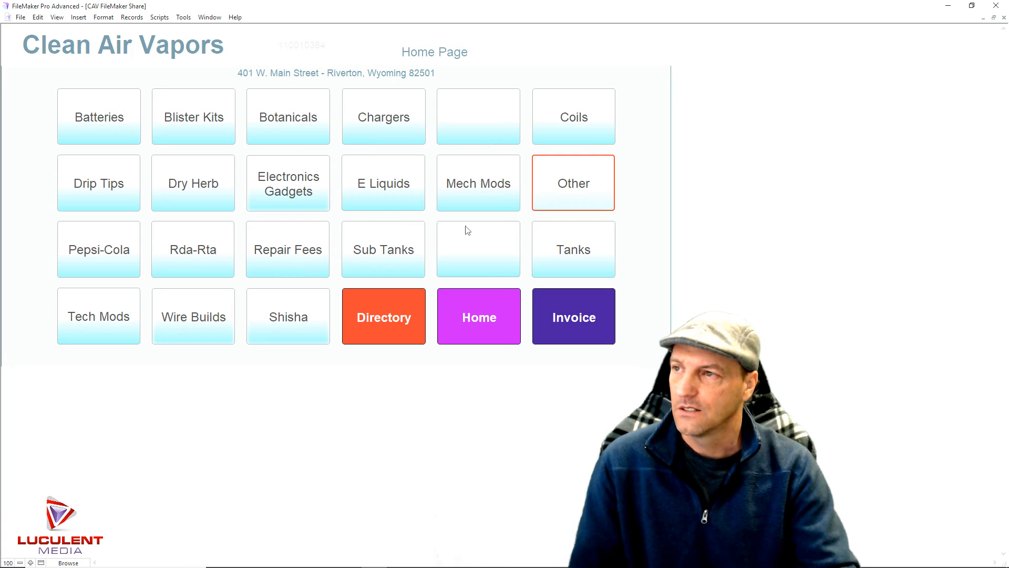
pyautogui.click(563, 337)
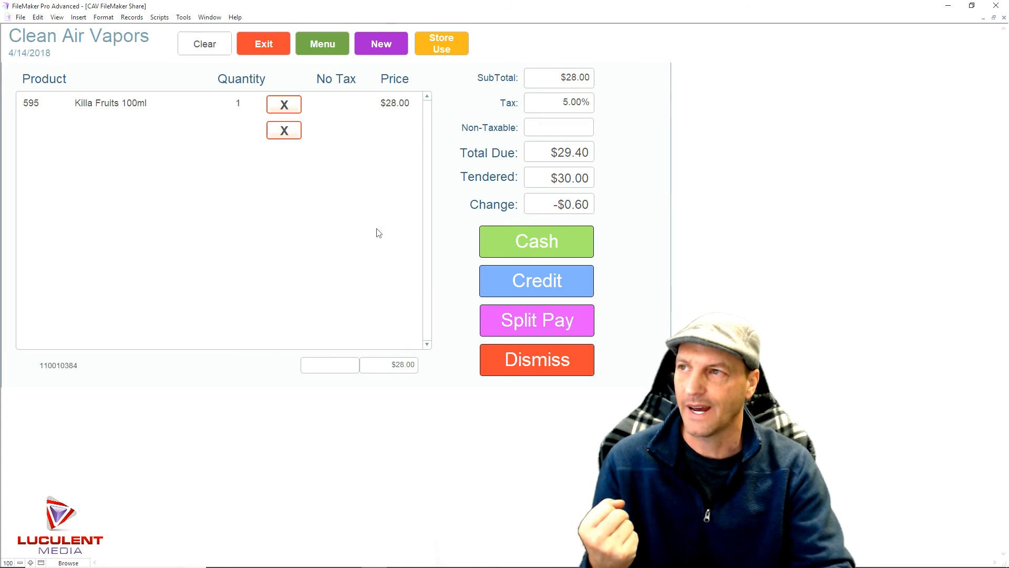
pyautogui.click(328, 49)
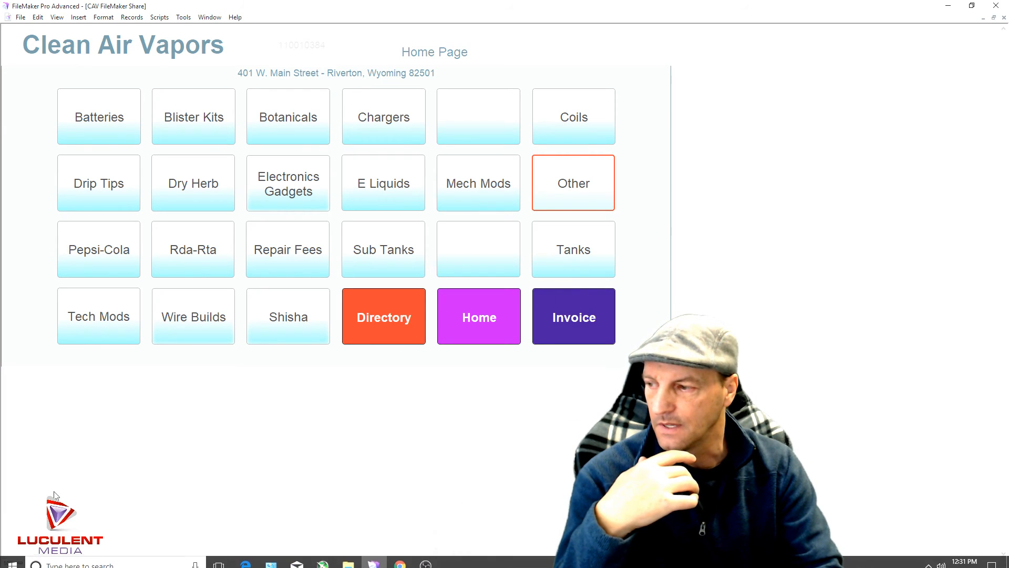
pyautogui.click(41, 563)
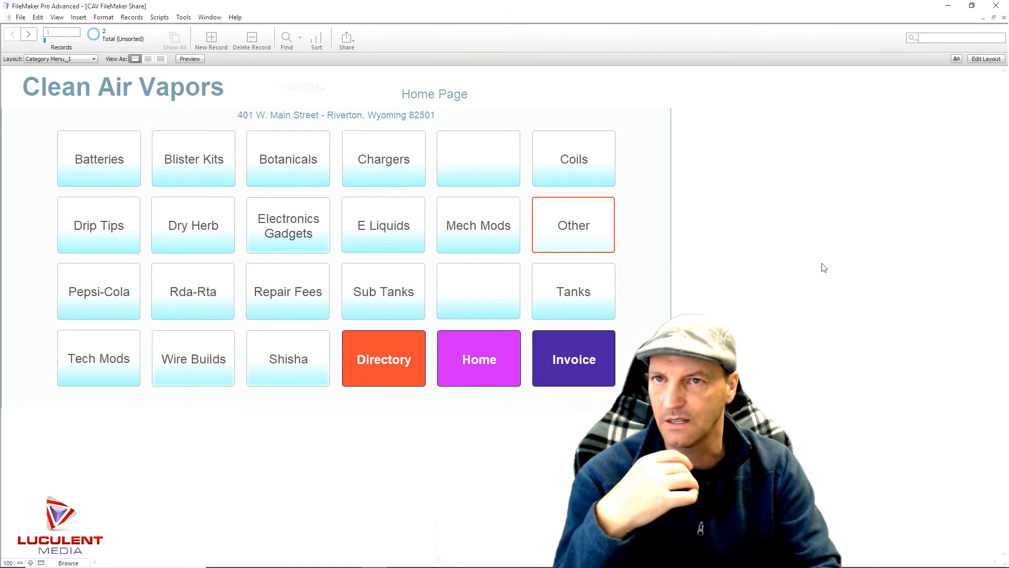
# Put Category Menu_1 in Layout mode and open Manage Database to browse its tables
pyautogui.click(985, 59)
pyautogui.click(993, 41)
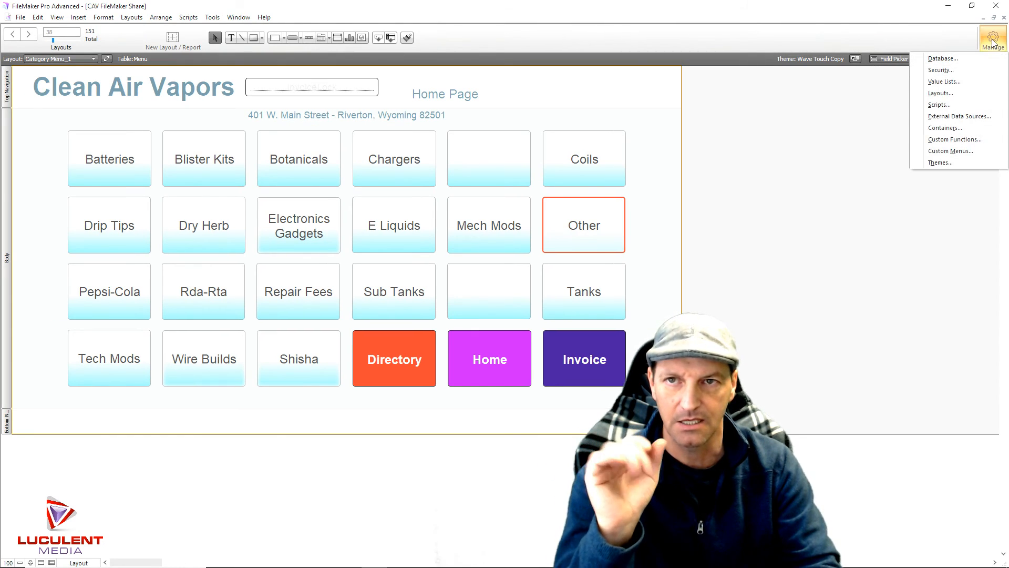
pyautogui.click(966, 59)
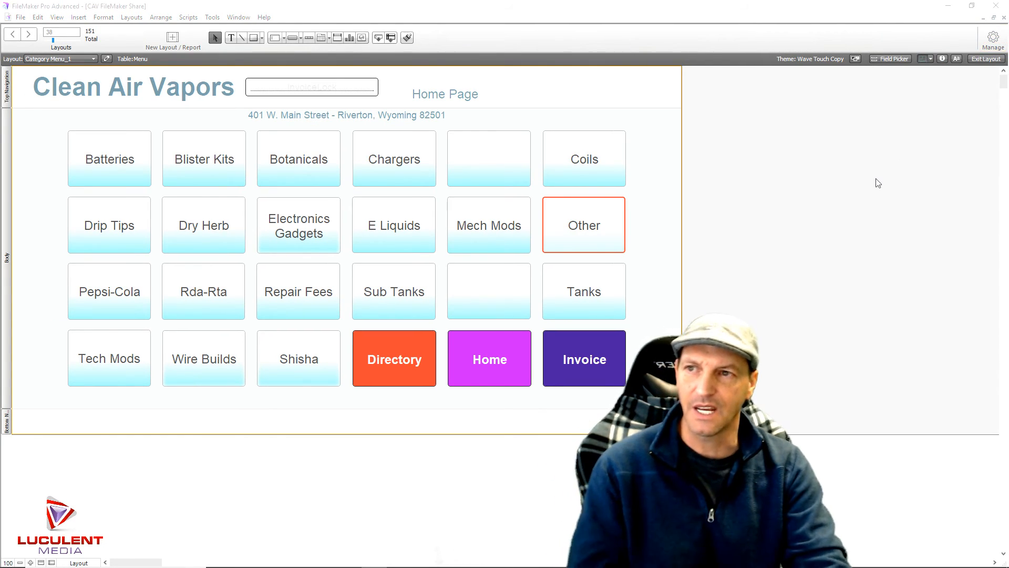
pyautogui.click(309, 120)
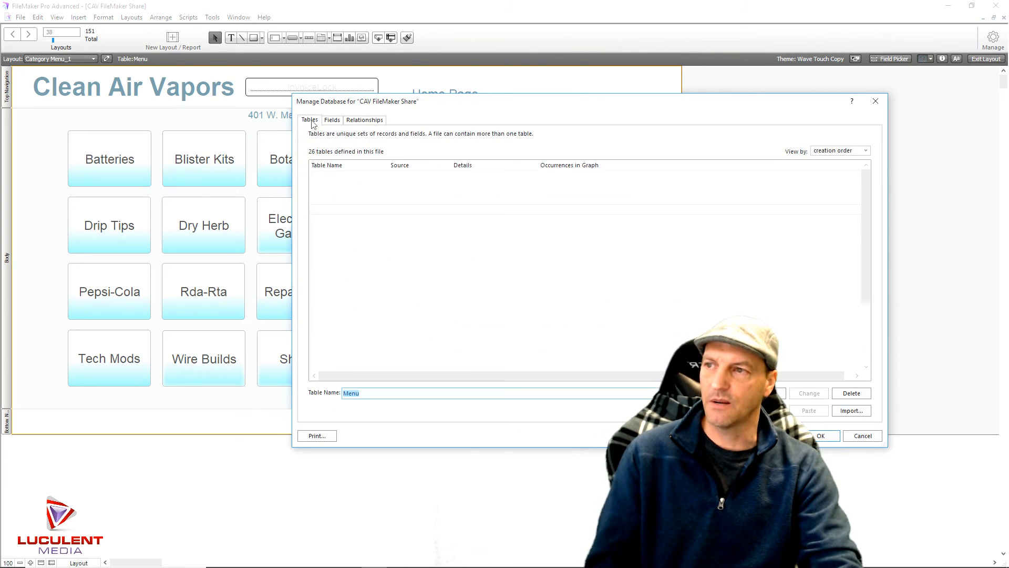
pyautogui.scroll(-3, 365, 235)
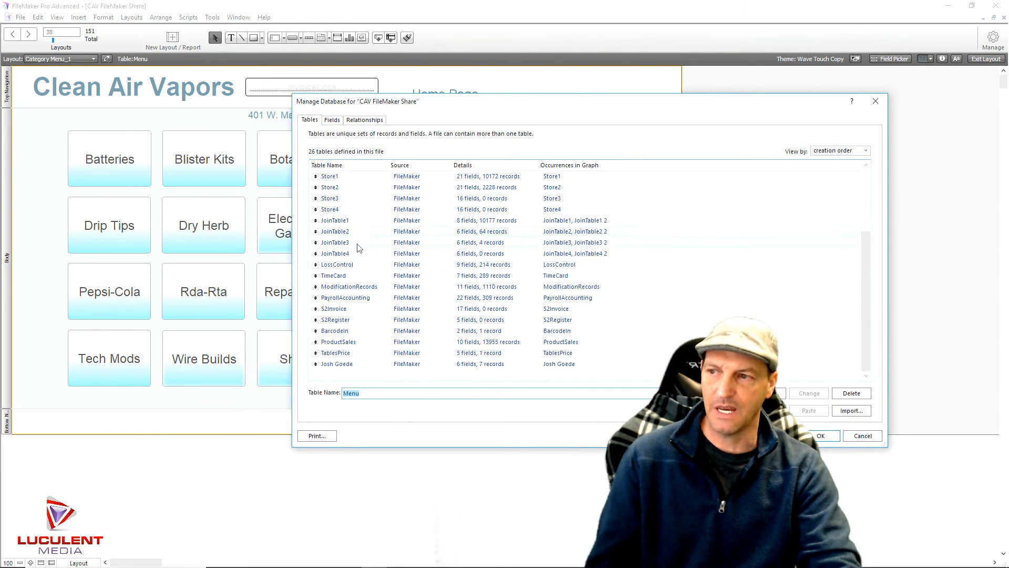
pyautogui.scroll(3, 359, 247)
pyautogui.scroll(-3, 359, 247)
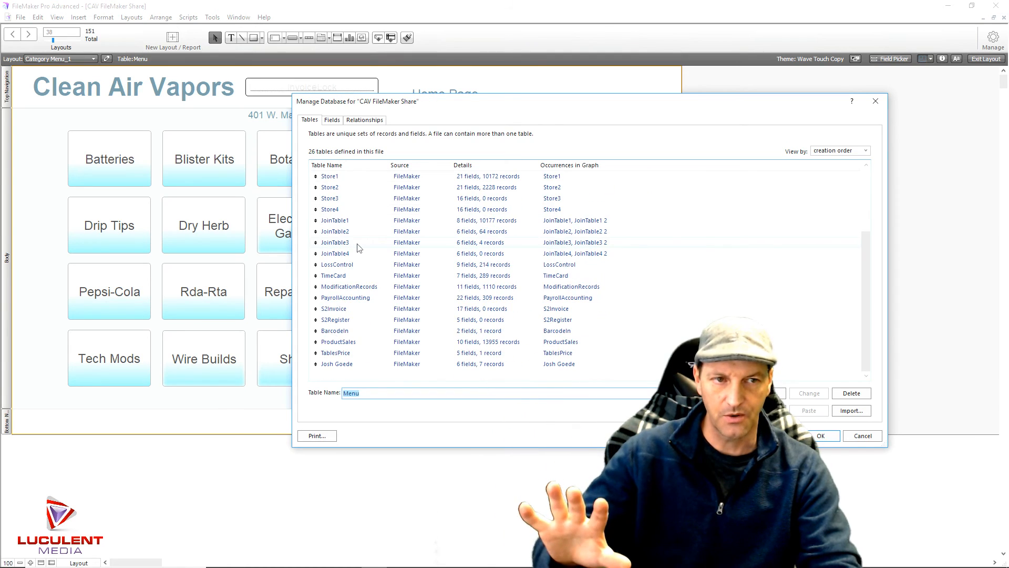
pyautogui.scroll(3, 359, 247)
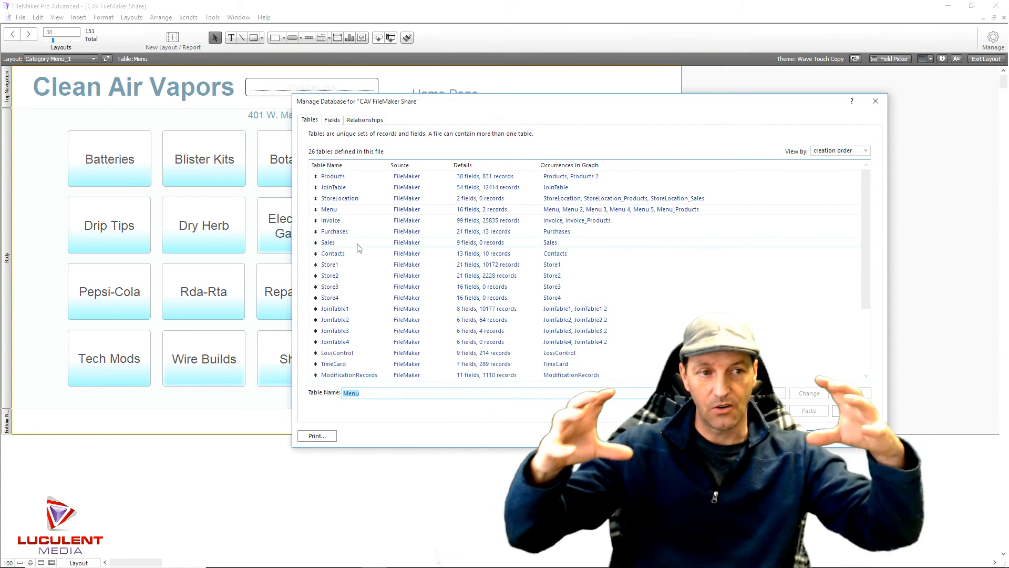
# View the Menu table's 16 fields, then switch to the Relationships tab
pyautogui.click(331, 120)
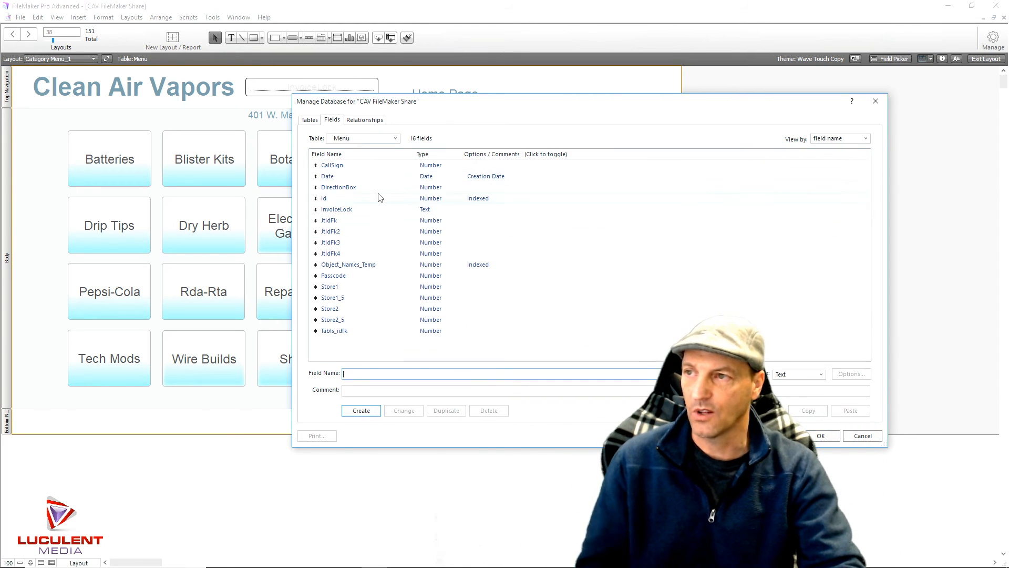
pyautogui.click(310, 120)
pyautogui.click(334, 120)
pyautogui.click(370, 119)
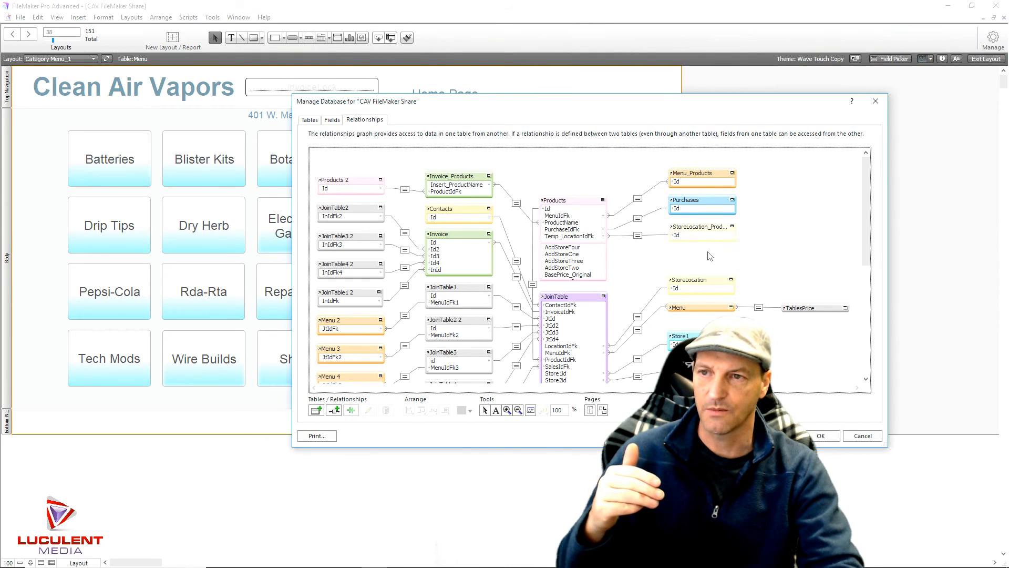
# Scroll the relationships graph to trace JoinTable's links to Invoice, Products, Store tables and Menu
pyautogui.moveTo(866, 233)
pyautogui.mouseDown()
pyautogui.moveTo(877, 358)
pyautogui.moveTo(865, 213)
pyautogui.moveTo(862, 244)
pyautogui.mouseUp()
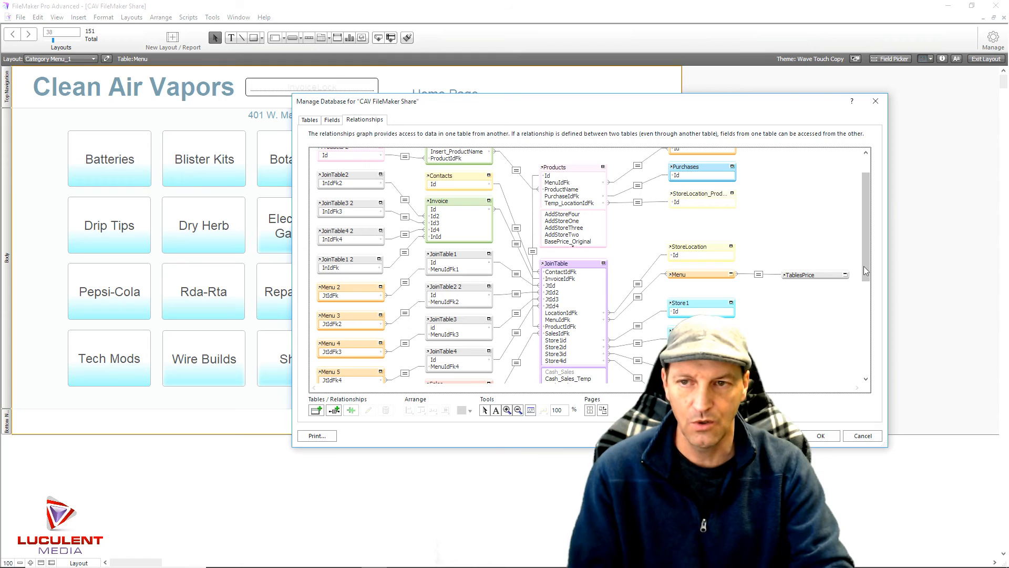
pyautogui.moveTo(864, 266); pyautogui.dragTo(867, 296)
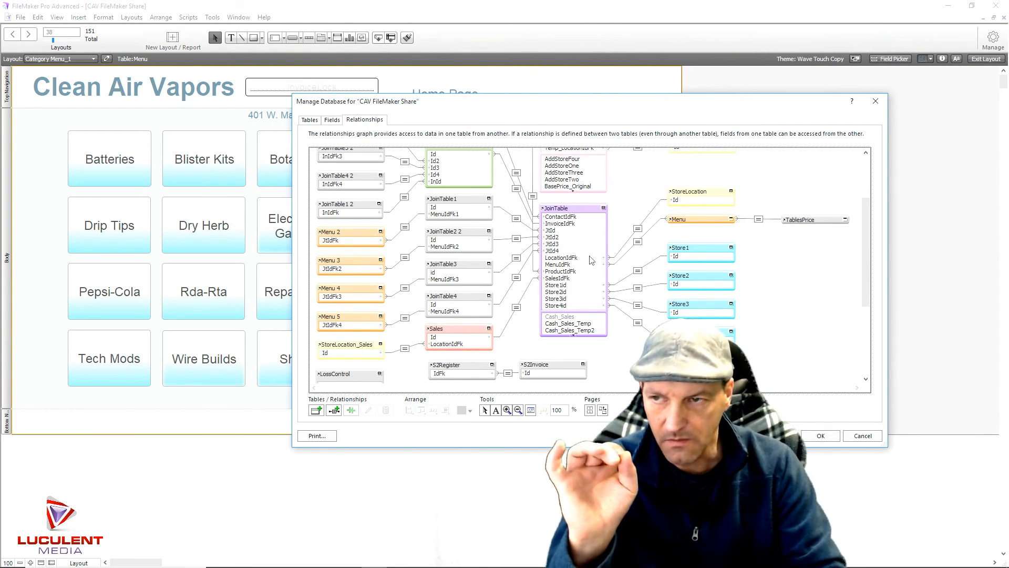
pyautogui.moveTo(863, 280); pyautogui.dragTo(865, 239)
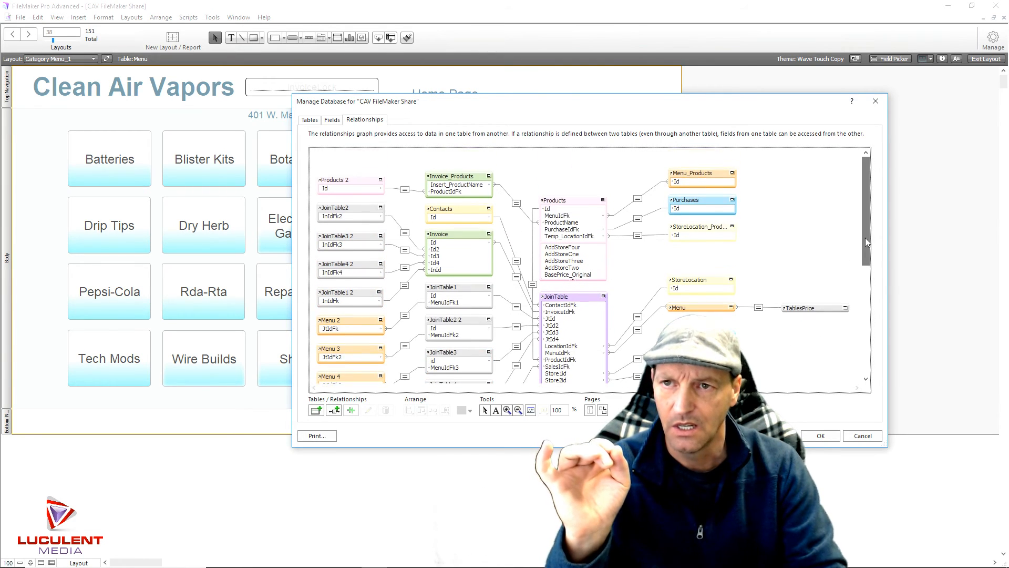
# Dismiss Manage Database, minimize the Clean Air Vapors window, and close the New2018 window
pyautogui.click(826, 435)
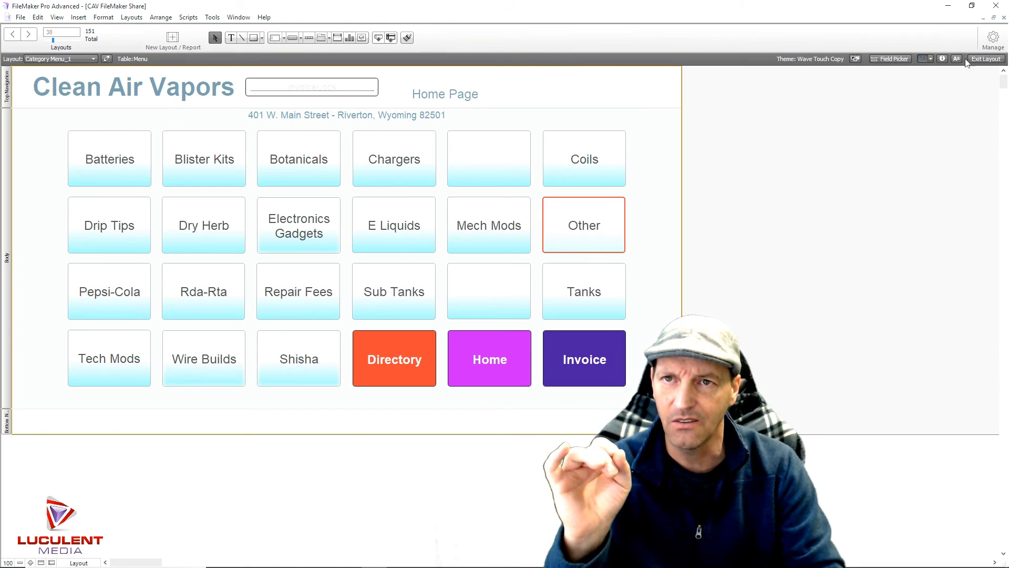
pyautogui.click(993, 18)
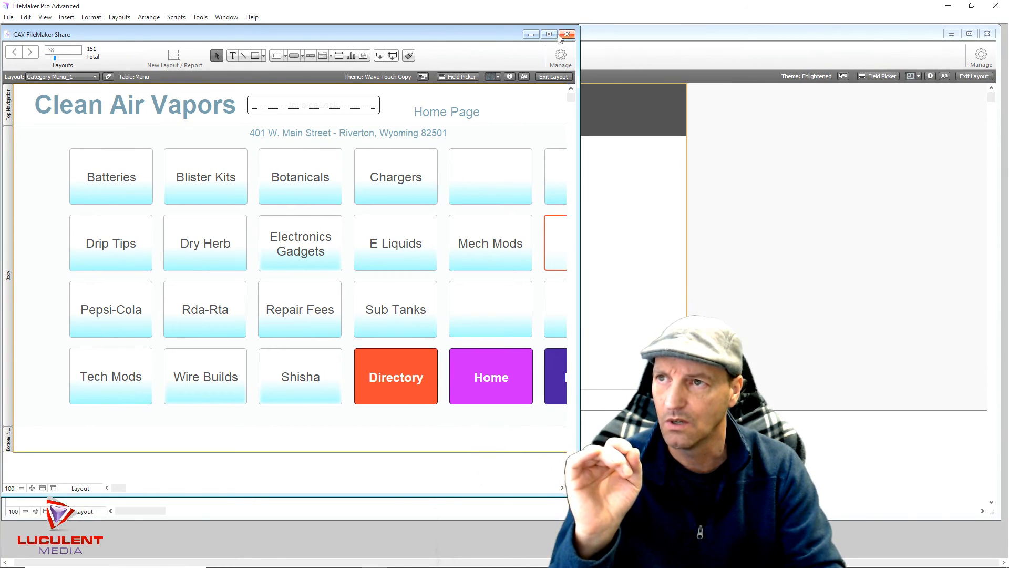
pyautogui.click(531, 34)
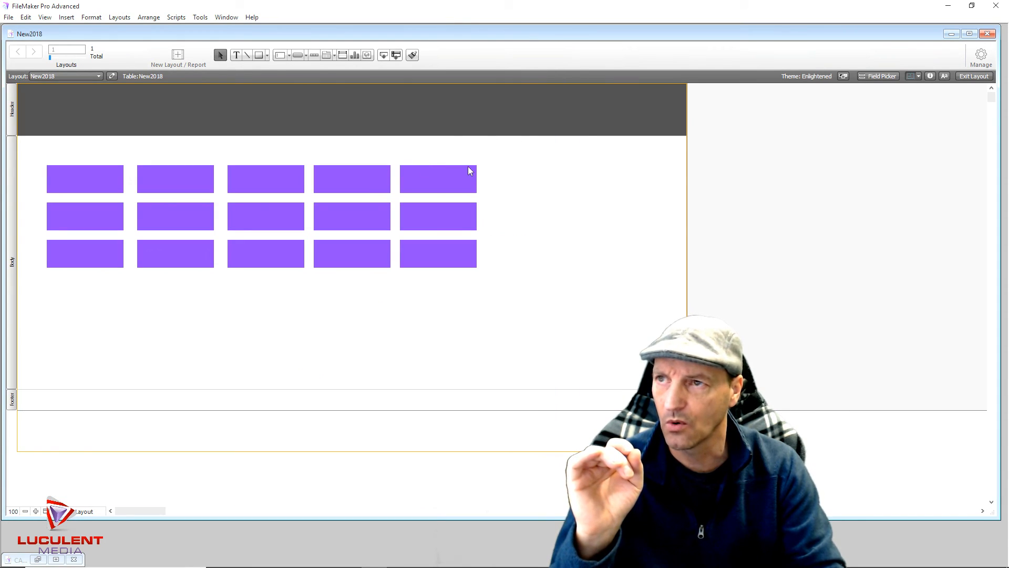
pyautogui.click(988, 35)
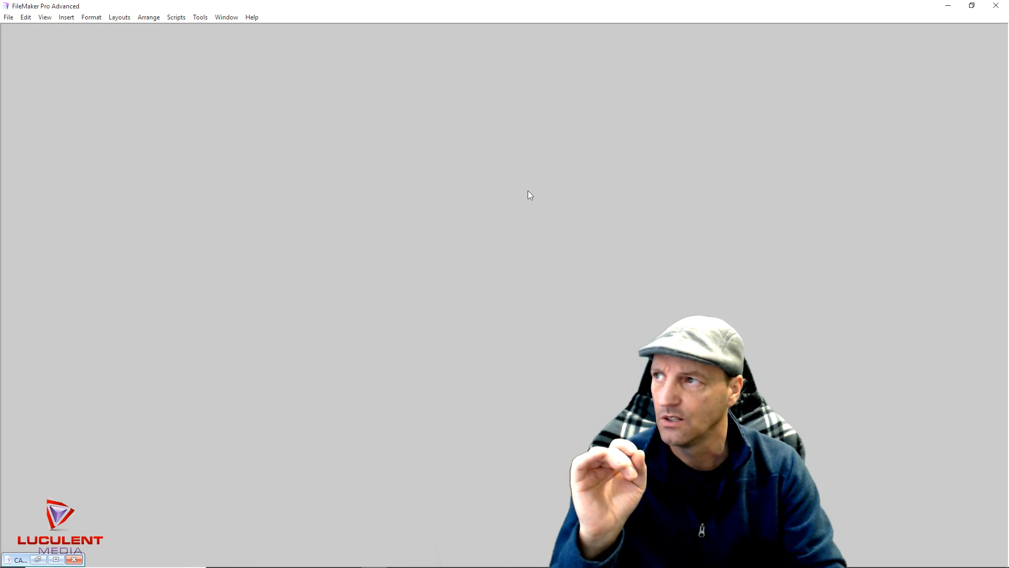
pyautogui.click(9, 18)
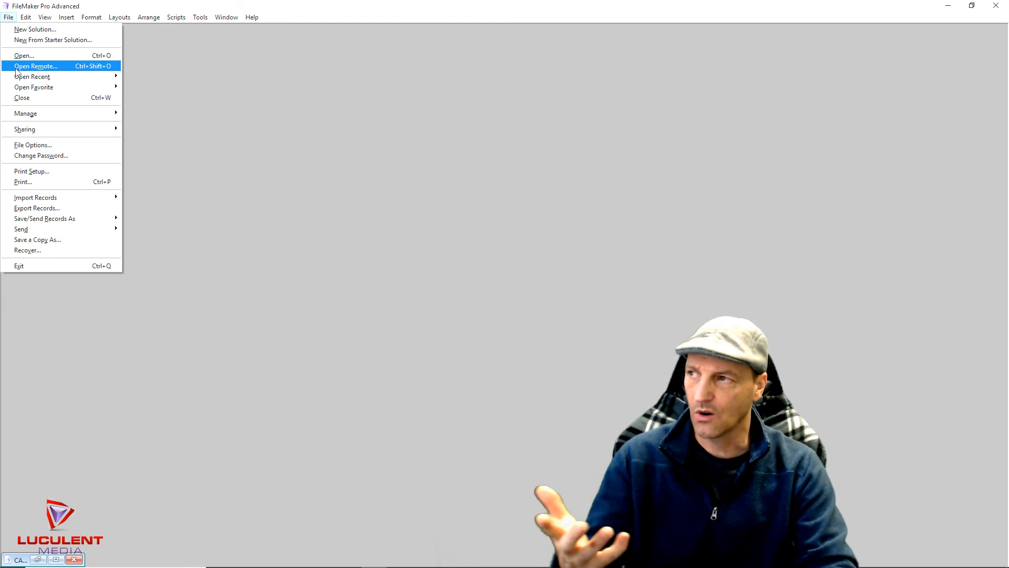
# Open My Solution BU1_14_18 from disk, signing in with the administrator account and password
pyautogui.click(52, 57)
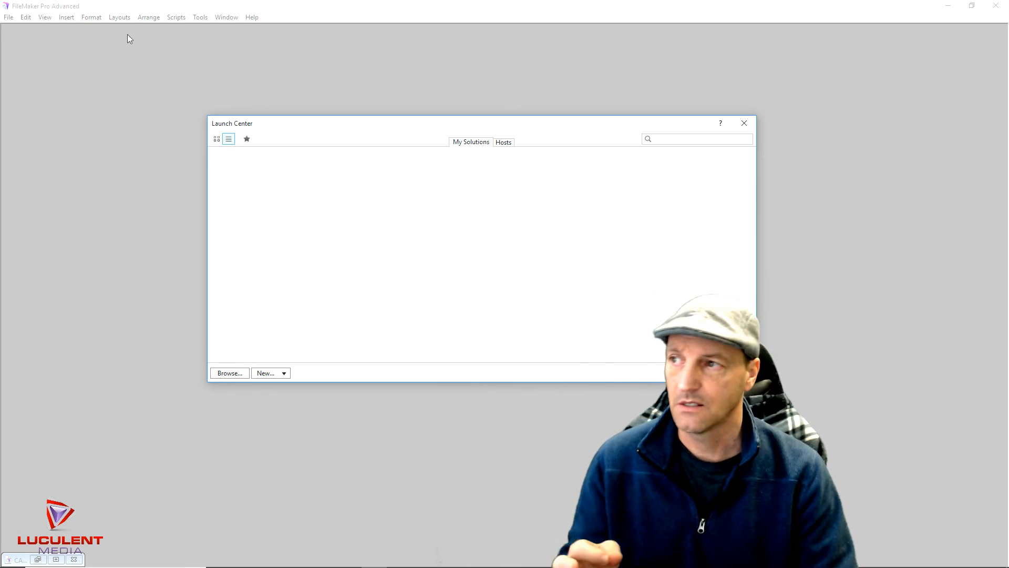
pyautogui.click(230, 374)
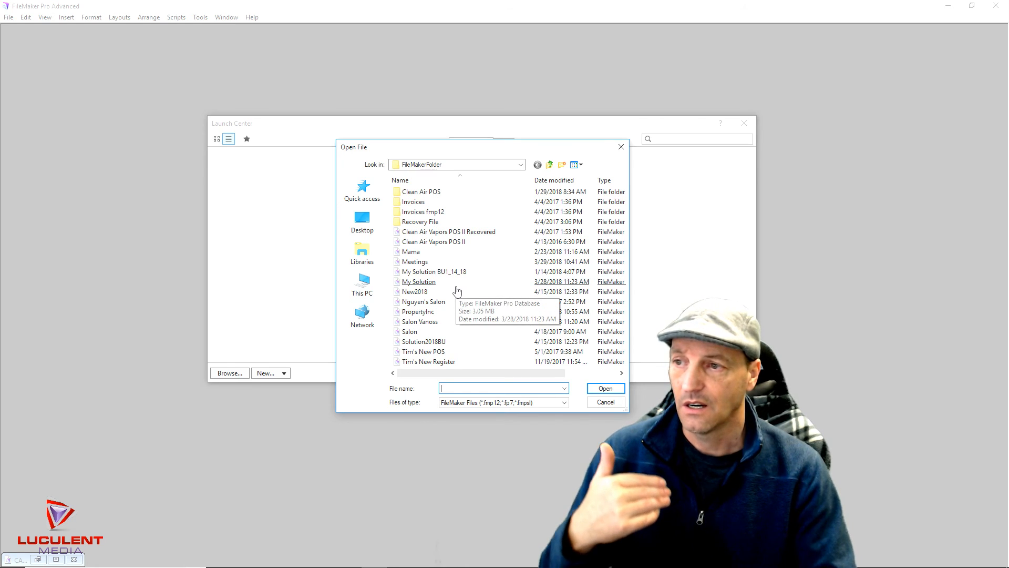
pyautogui.doubleClick(428, 273)
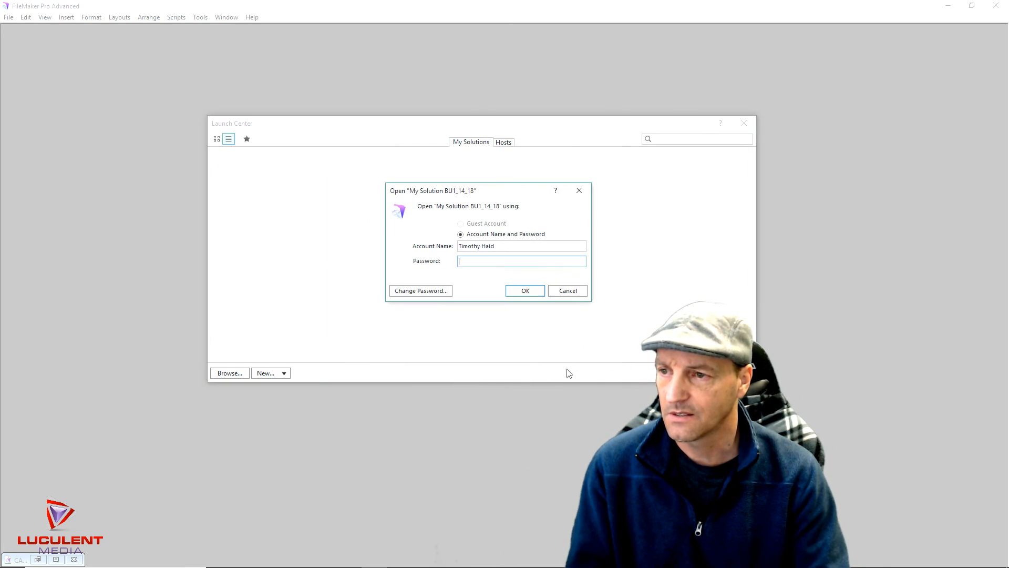
pyautogui.hotkey('shift', 'Tab')
pyautogui.write('Admin')
pyautogui.click(477, 262)
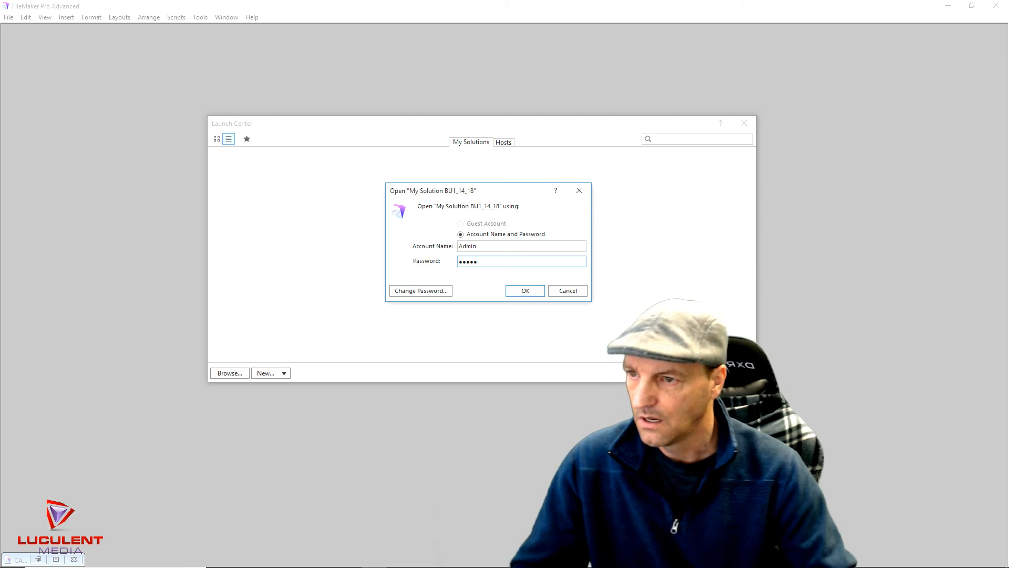
pyautogui.click(524, 291)
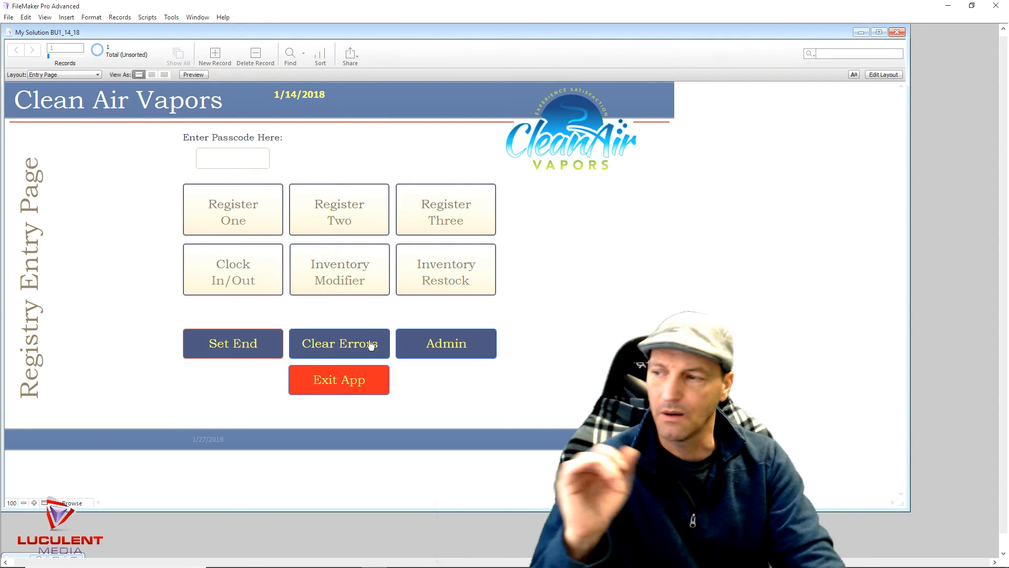
# Switch the Entry Page layout into Layout mode
pyautogui.click(45, 504)
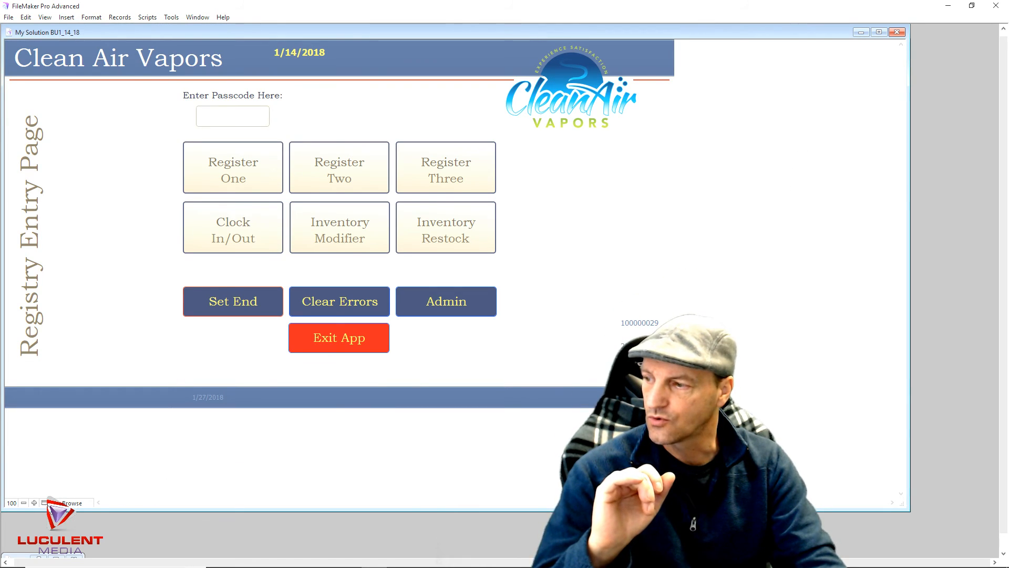
pyautogui.click(45, 503)
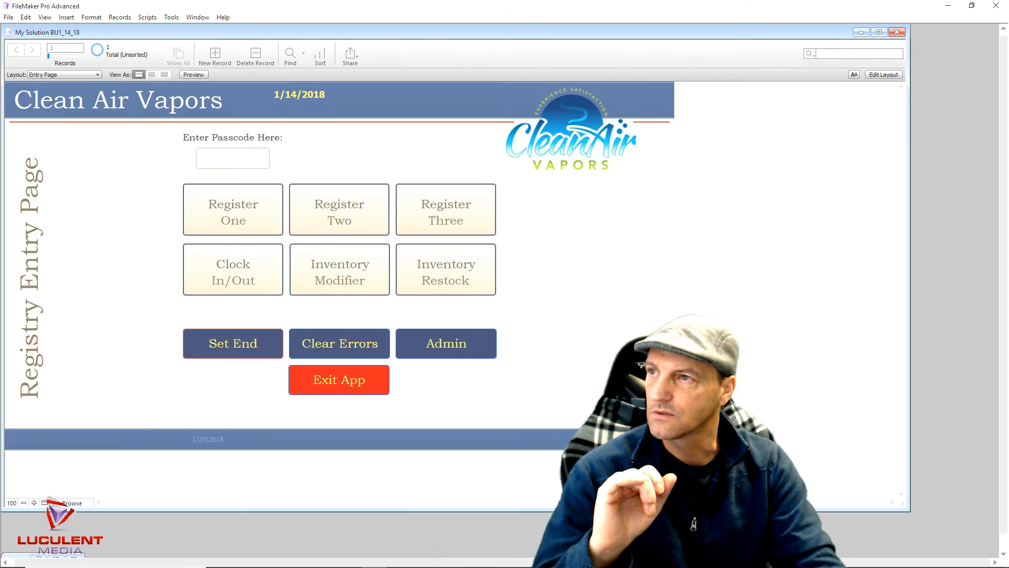
pyautogui.click(884, 74)
pyautogui.click(890, 54)
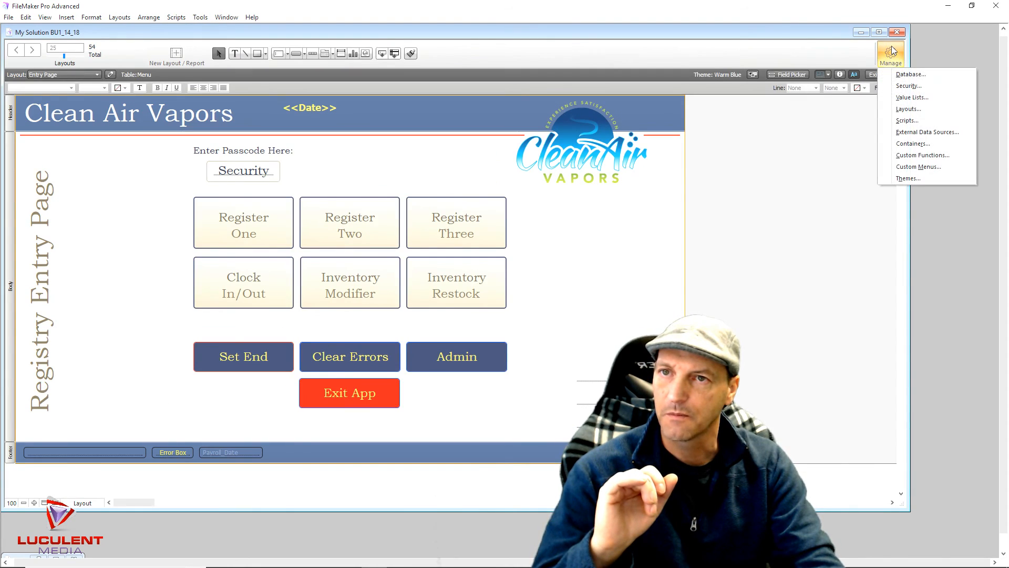
pyautogui.click(904, 76)
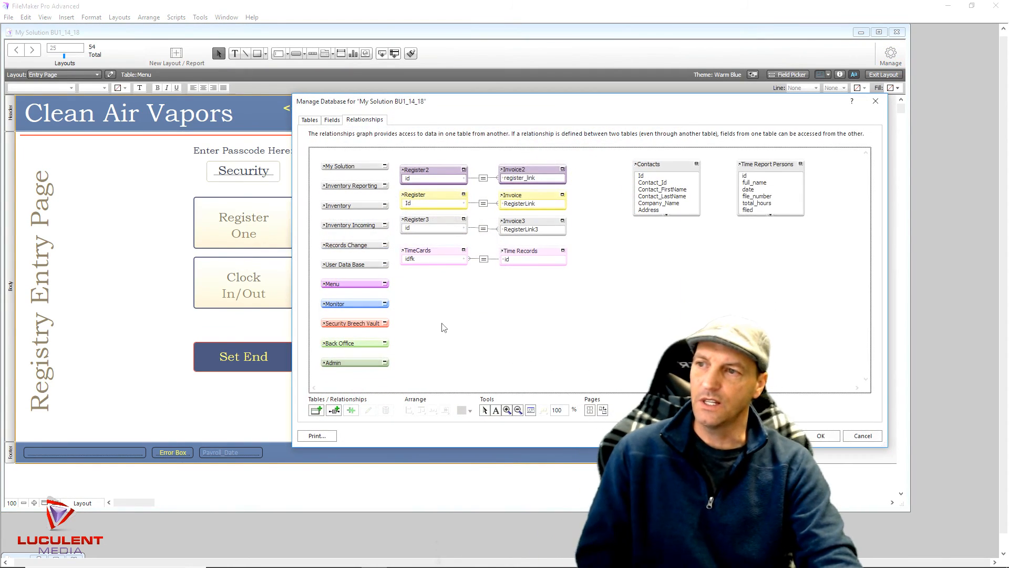
pyautogui.click(309, 120)
pyautogui.click(346, 187)
pyautogui.scroll(-1, 378, 237)
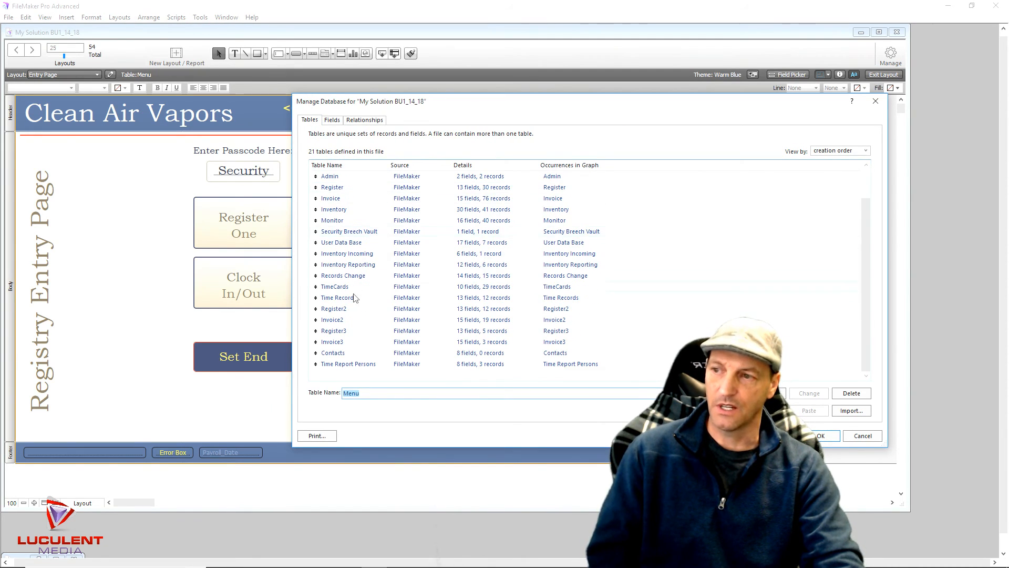
pyautogui.scroll(1, 360, 274)
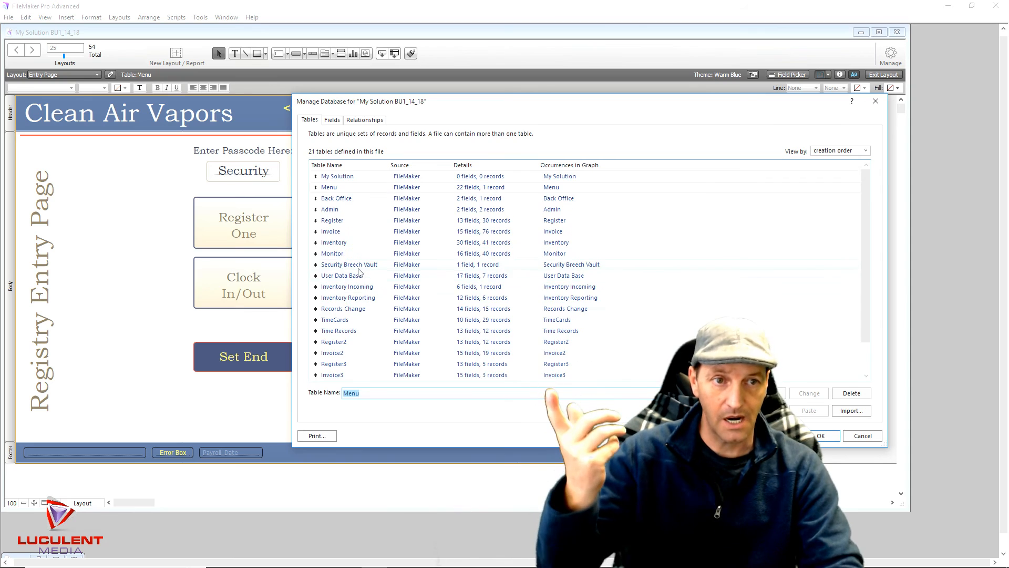
pyautogui.click(332, 120)
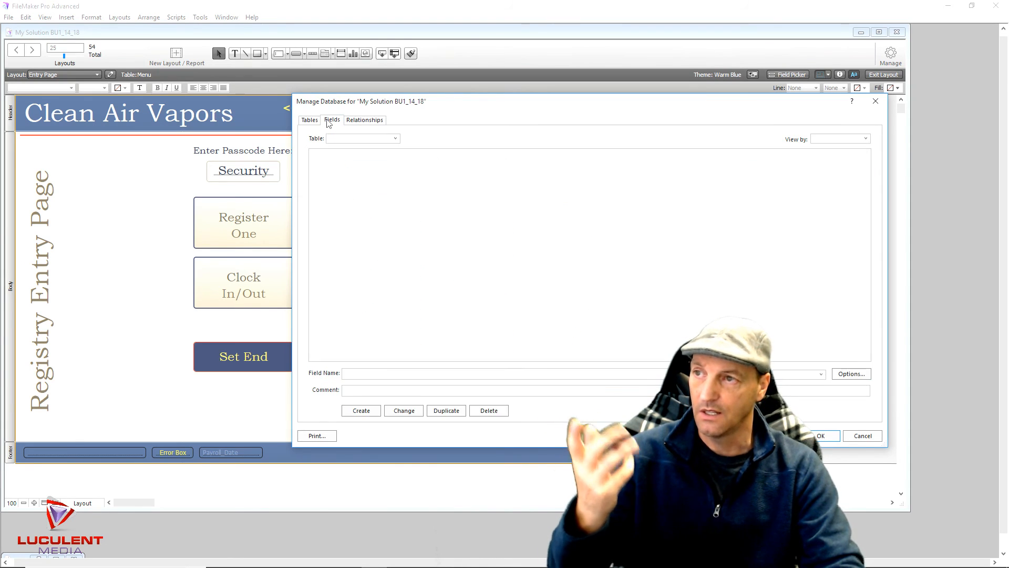
pyautogui.click(363, 120)
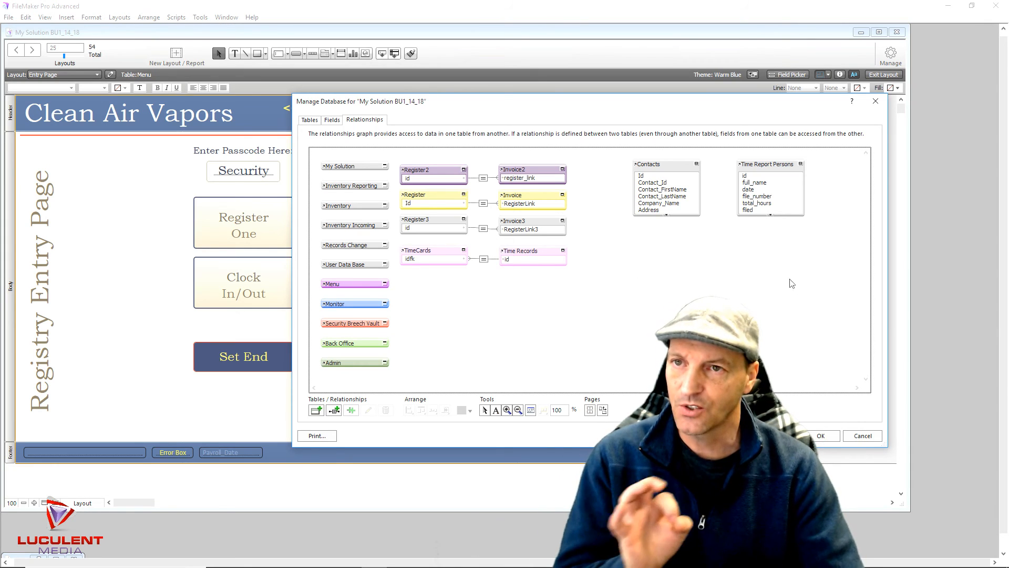
pyautogui.click(822, 436)
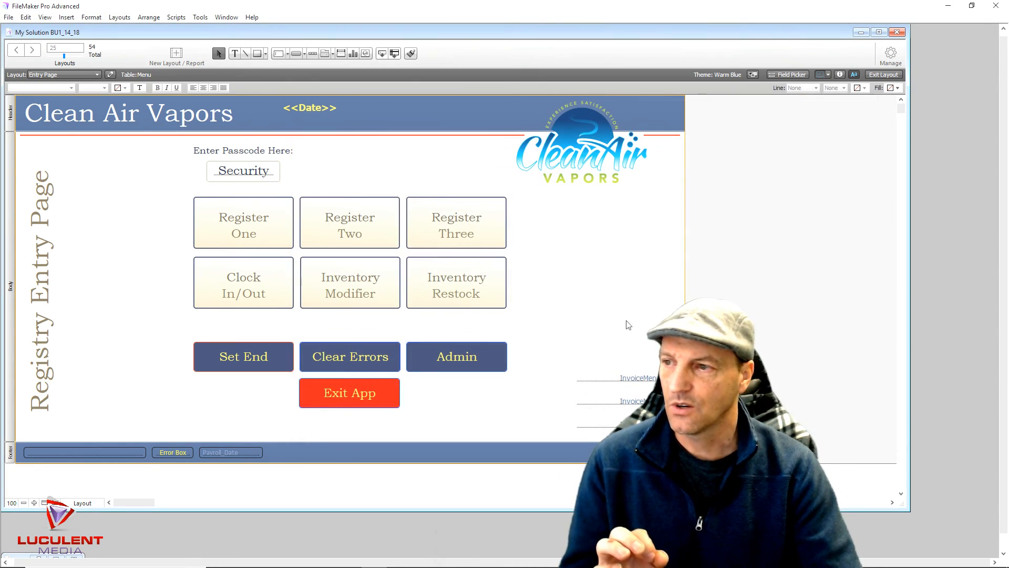
# Leave Layout mode, enter the Entry Page passcode, and open Register One's invoice in Layout mode
pyautogui.click(883, 74)
pyautogui.click(234, 158)
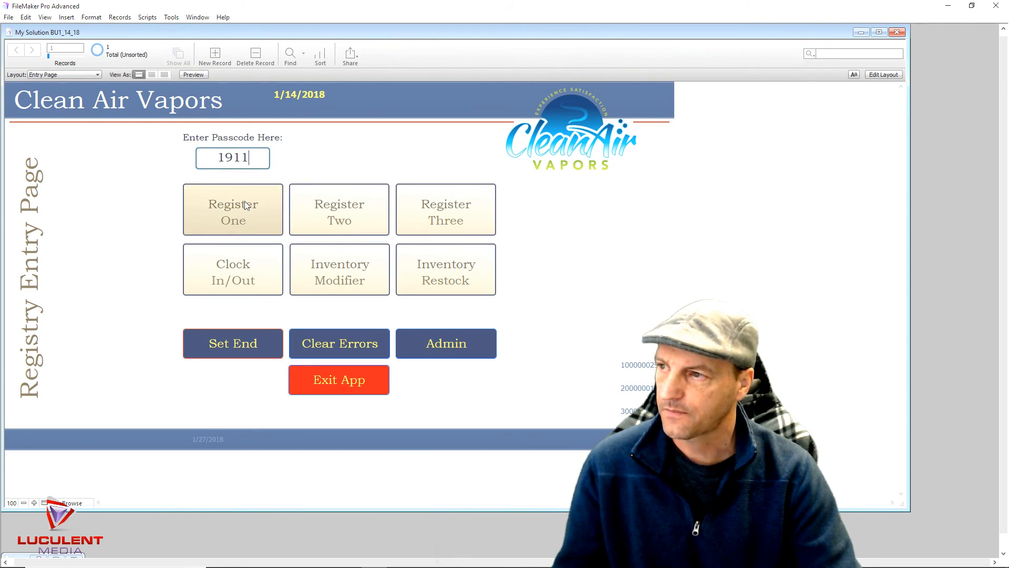
pyautogui.click(247, 207)
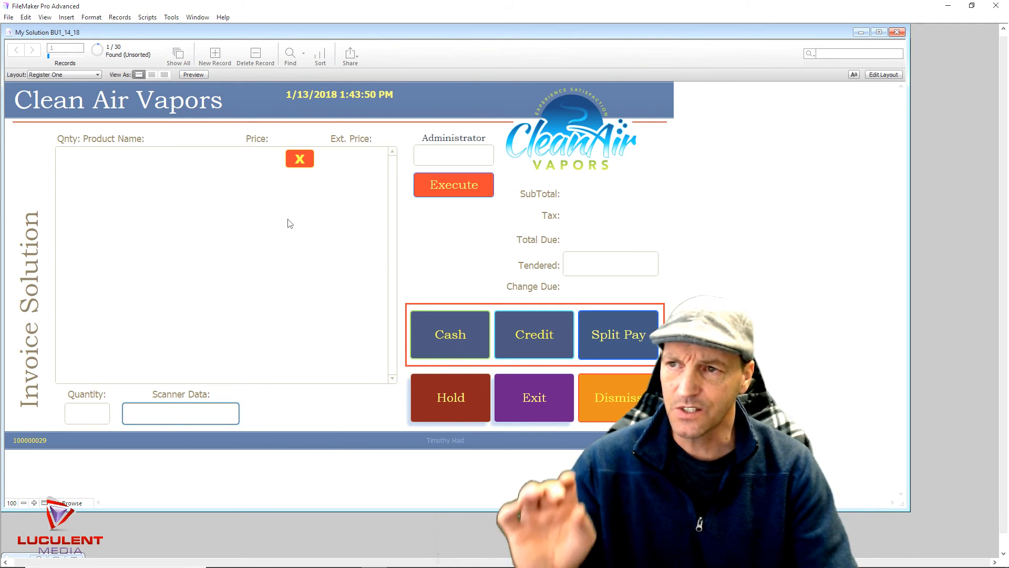
pyautogui.click(884, 74)
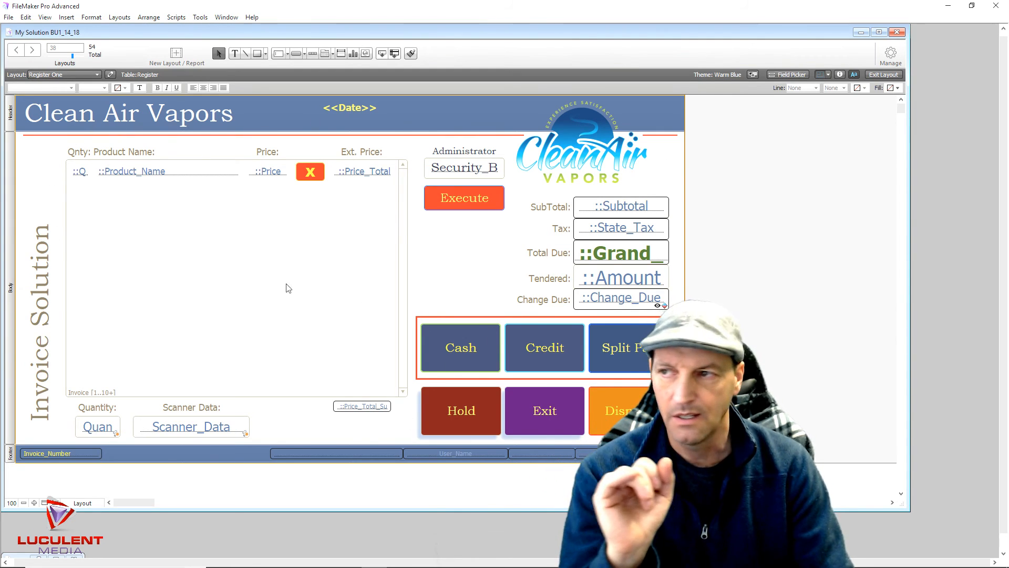
pyautogui.click(221, 235)
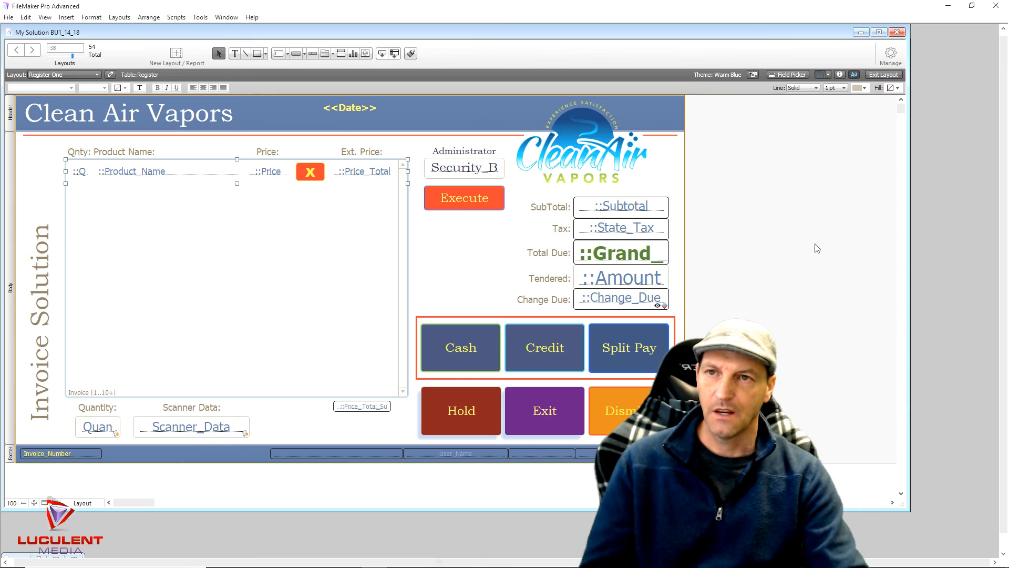
pyautogui.click(835, 211)
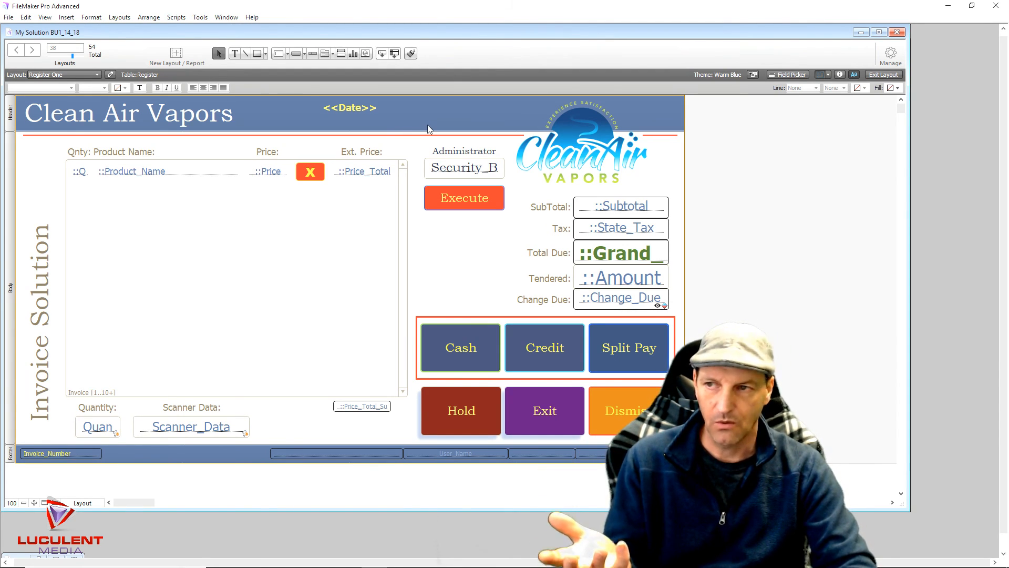
# Return Register One's invoice screen to Browse mode with live data
pyautogui.click(884, 76)
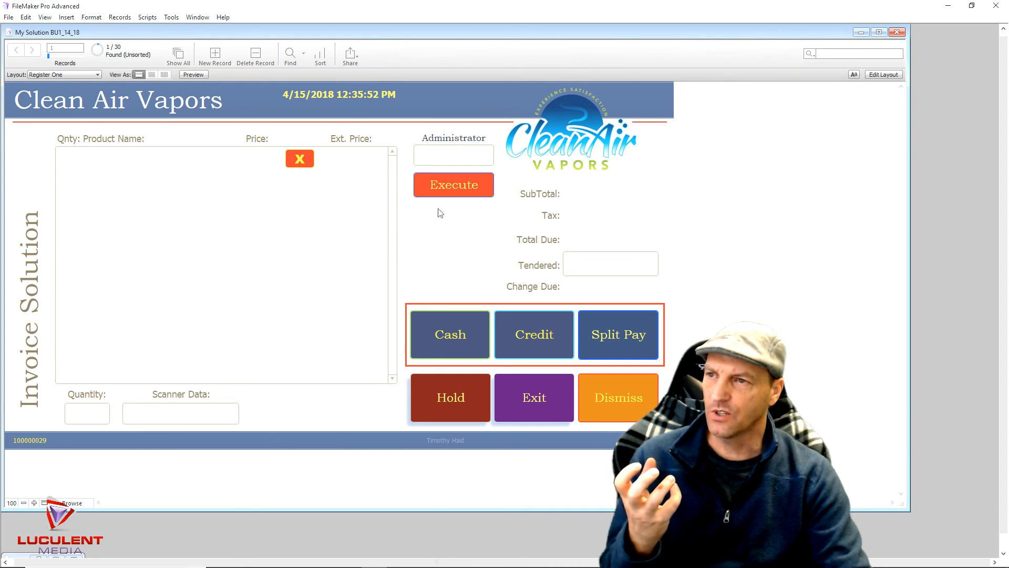
# Log out of Register One, enter the administrator passcode, and open the Administration page
pyautogui.click(514, 395)
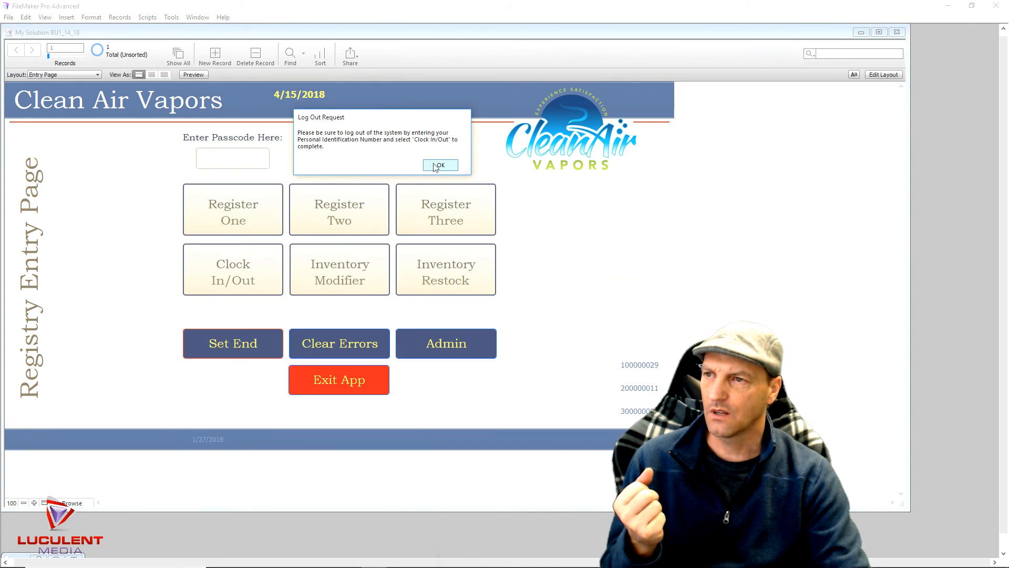
pyautogui.click(436, 165)
pyautogui.click(241, 154)
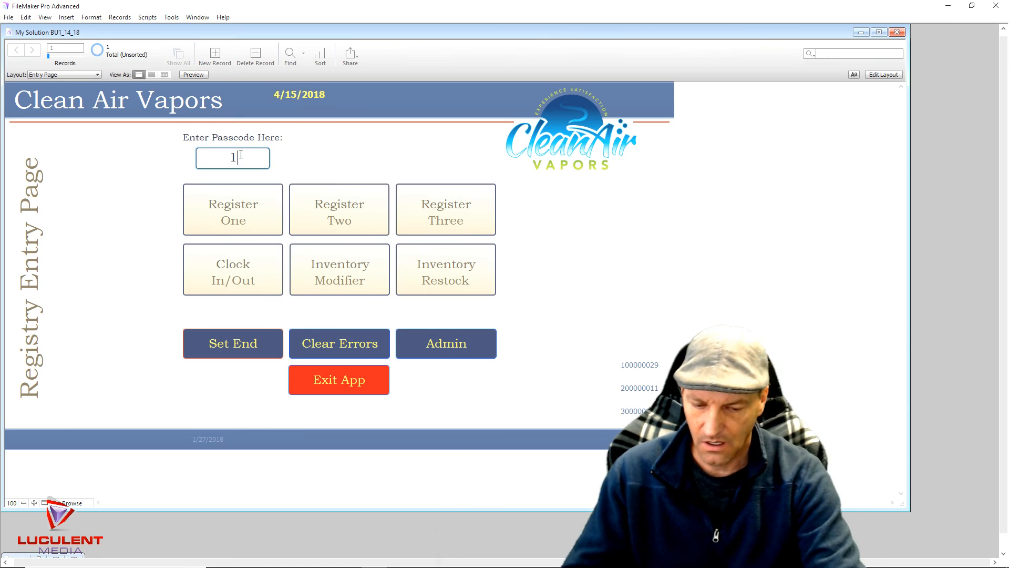
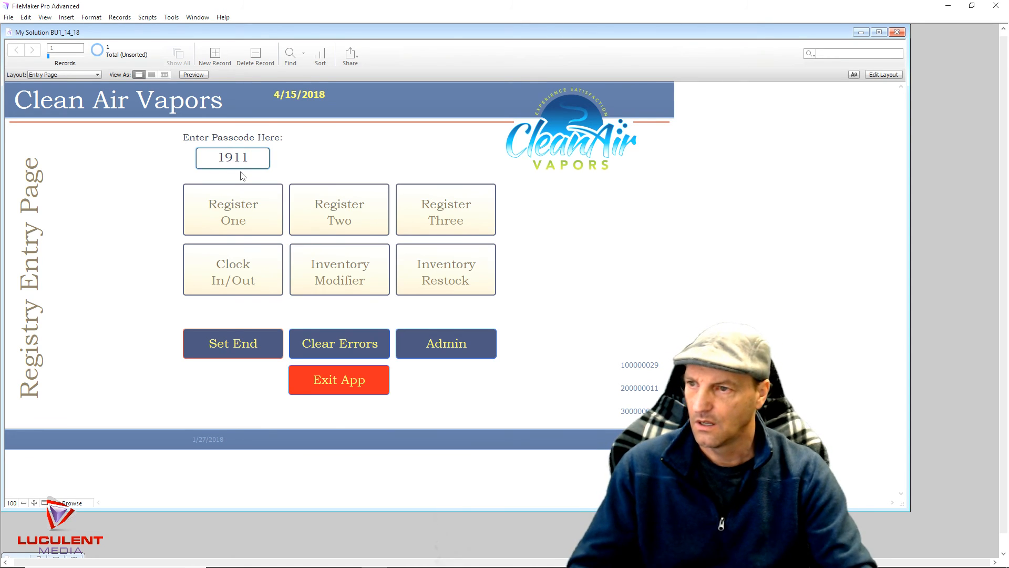
pyautogui.click(441, 352)
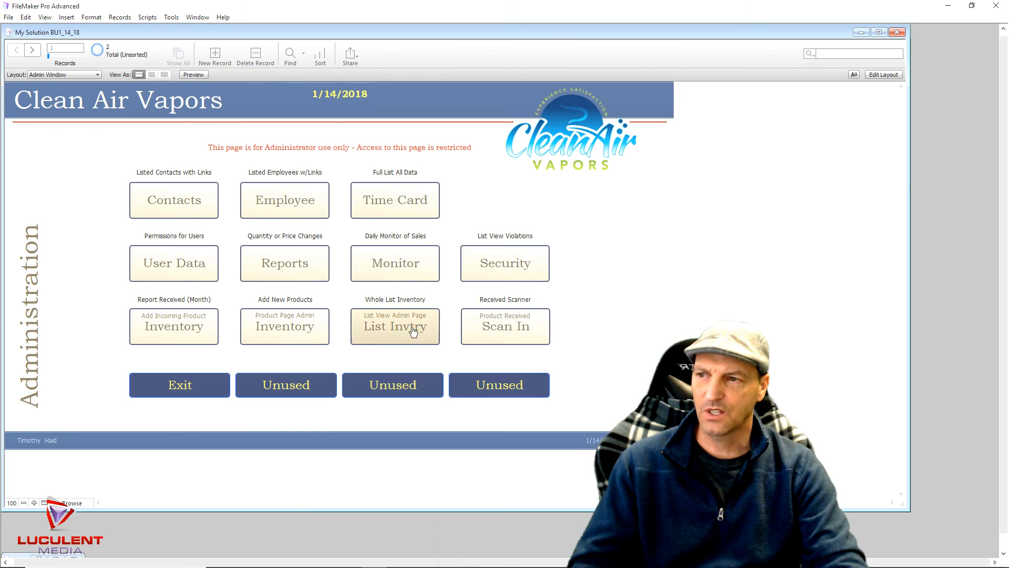
pyautogui.click(174, 337)
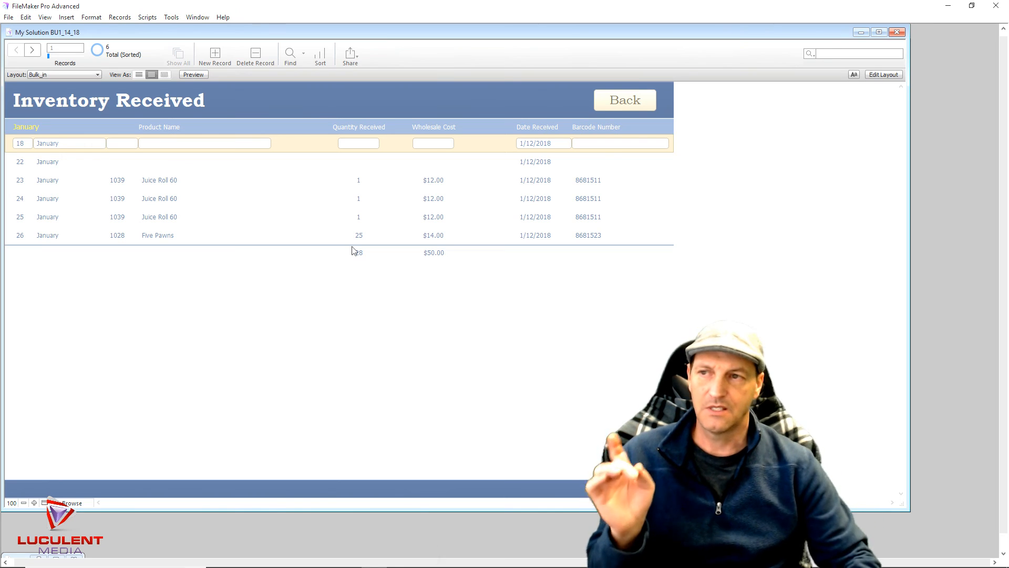
# Log out, sign back in to Register One with the passcode, and reach the Category Page's $1.00–$100.00 amounts
pyautogui.click(616, 108)
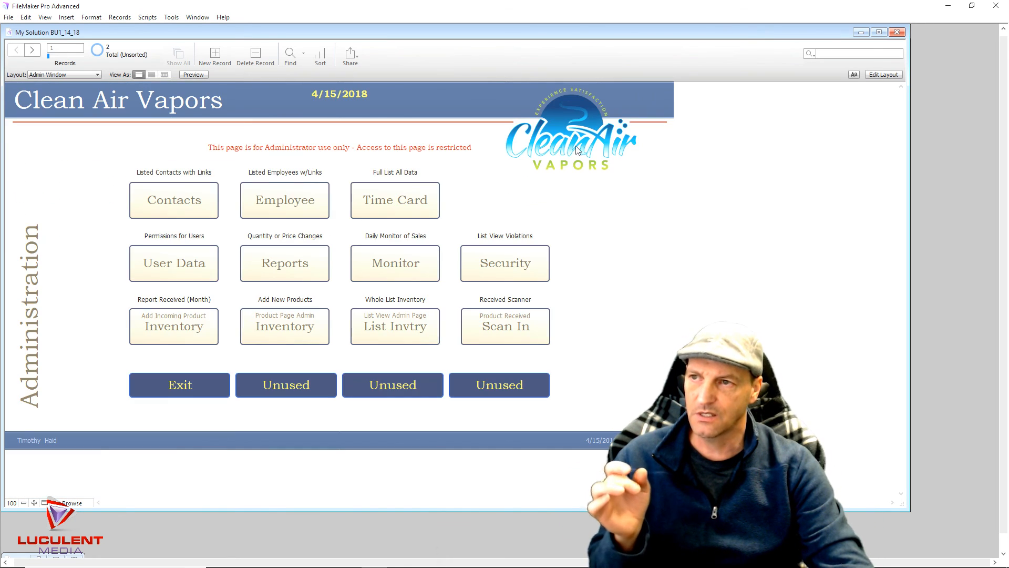
pyautogui.click(212, 393)
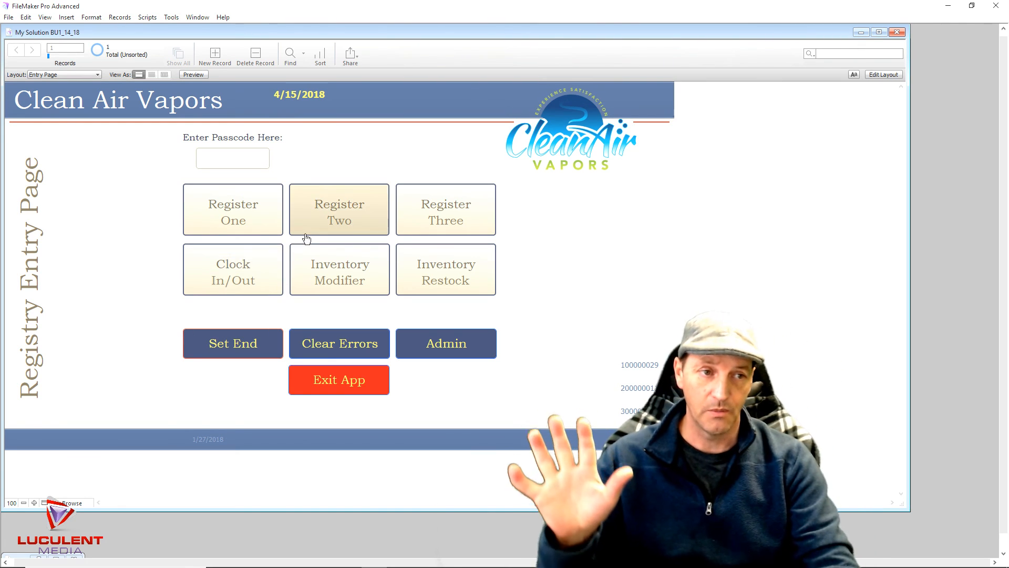
pyautogui.click(244, 159)
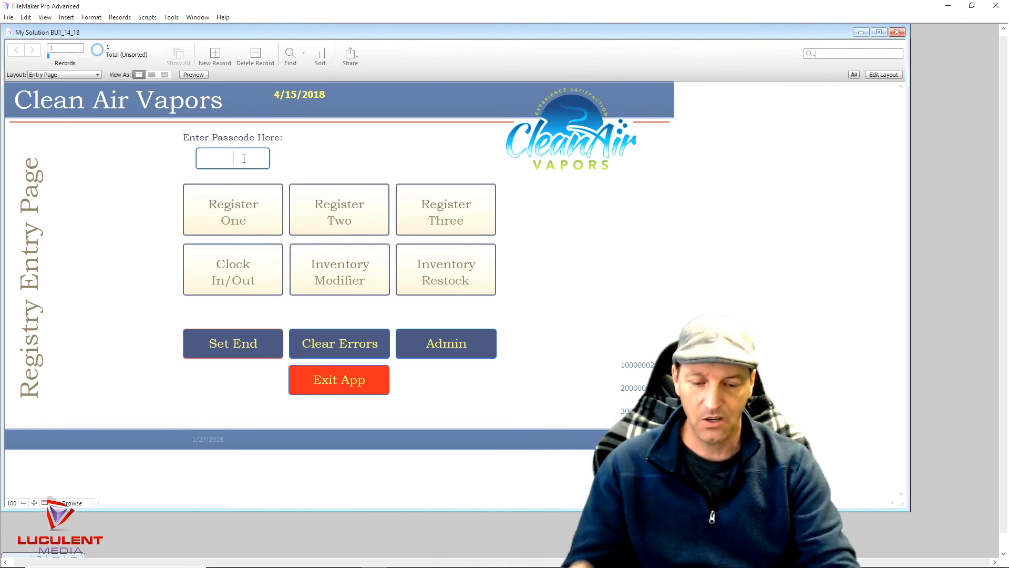
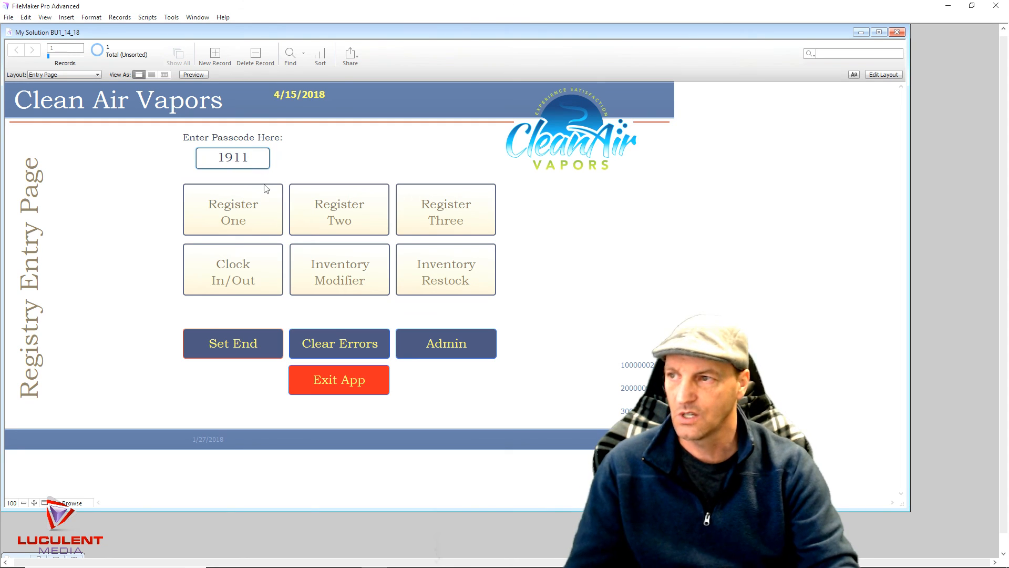
pyautogui.click(254, 210)
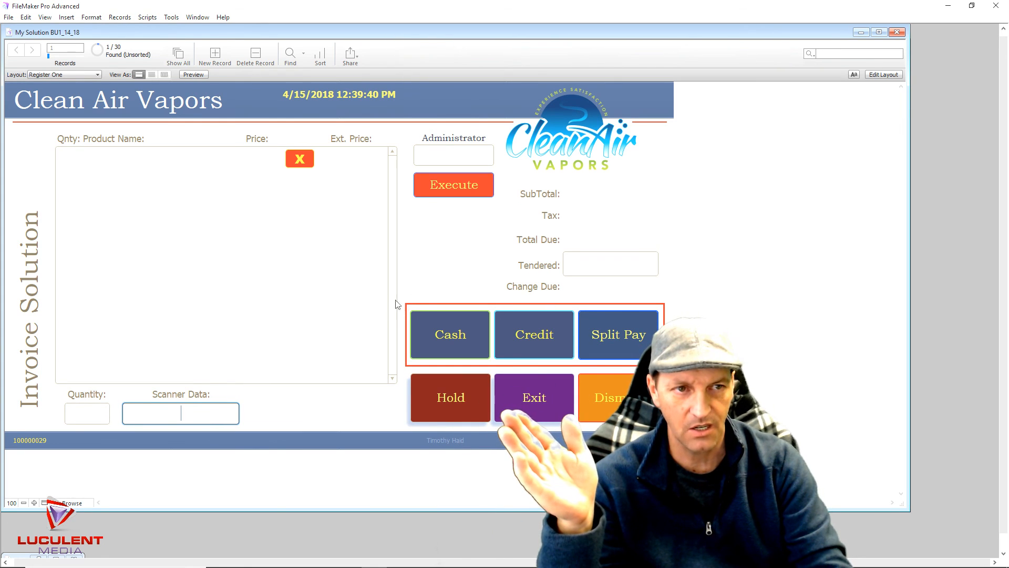
pyautogui.click(449, 187)
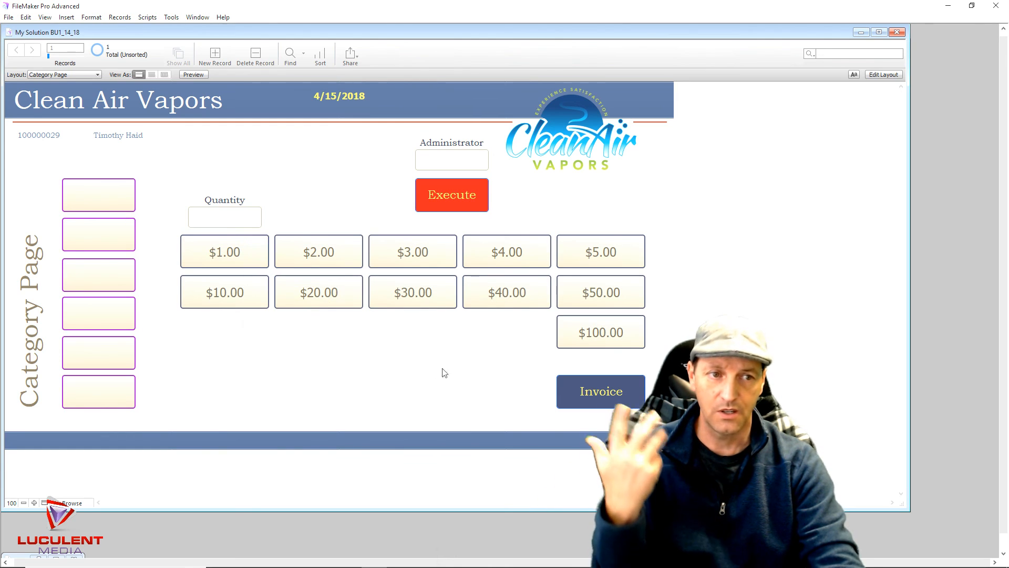
pyautogui.click(587, 393)
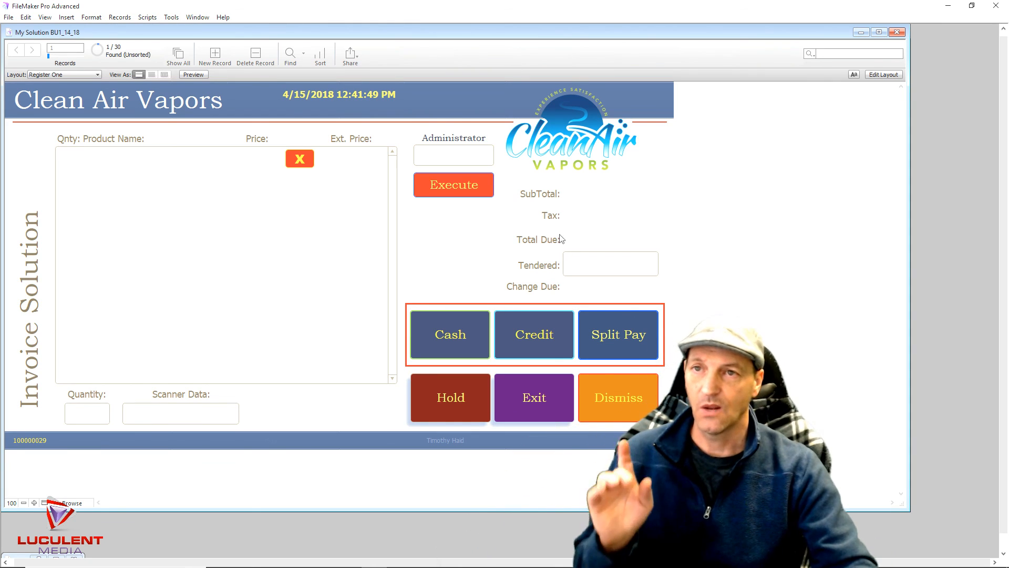
# Switch Register One to Layout mode and open Manage Database's relationships graph
pyautogui.click(883, 75)
pyautogui.click(889, 57)
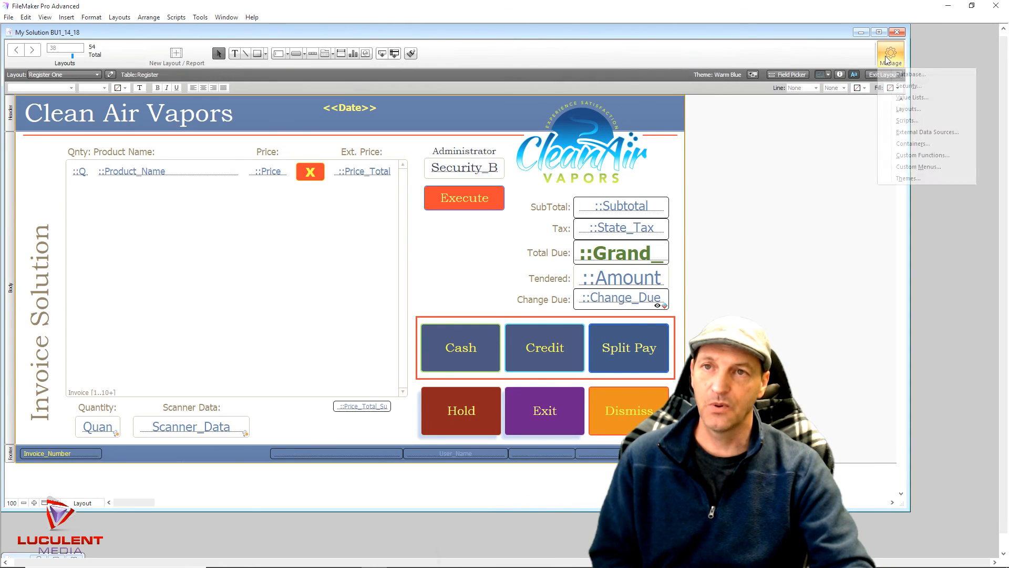
pyautogui.click(896, 76)
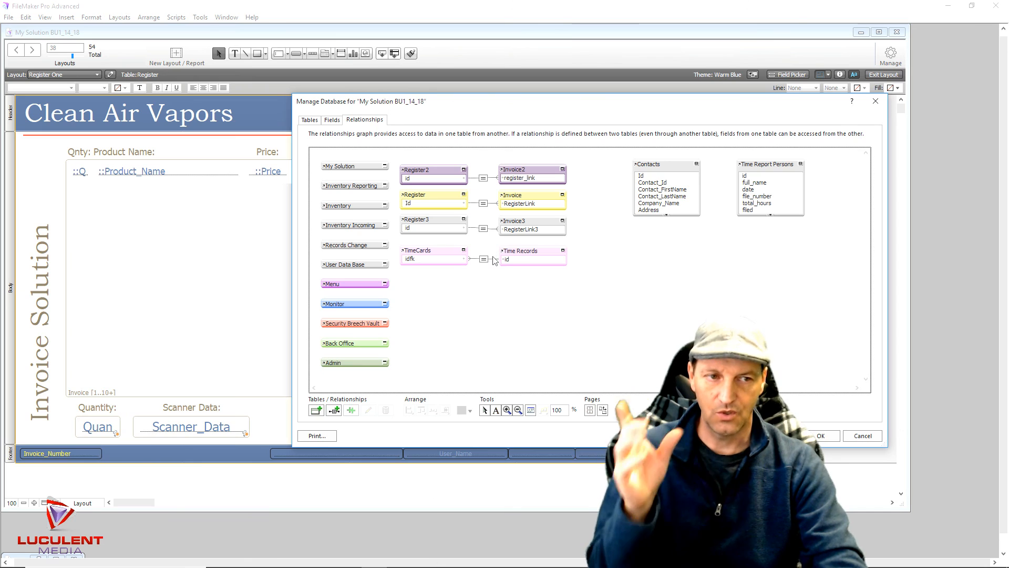
# Show the Tables list of all 21 tables with their field and record counts
pyautogui.click(311, 121)
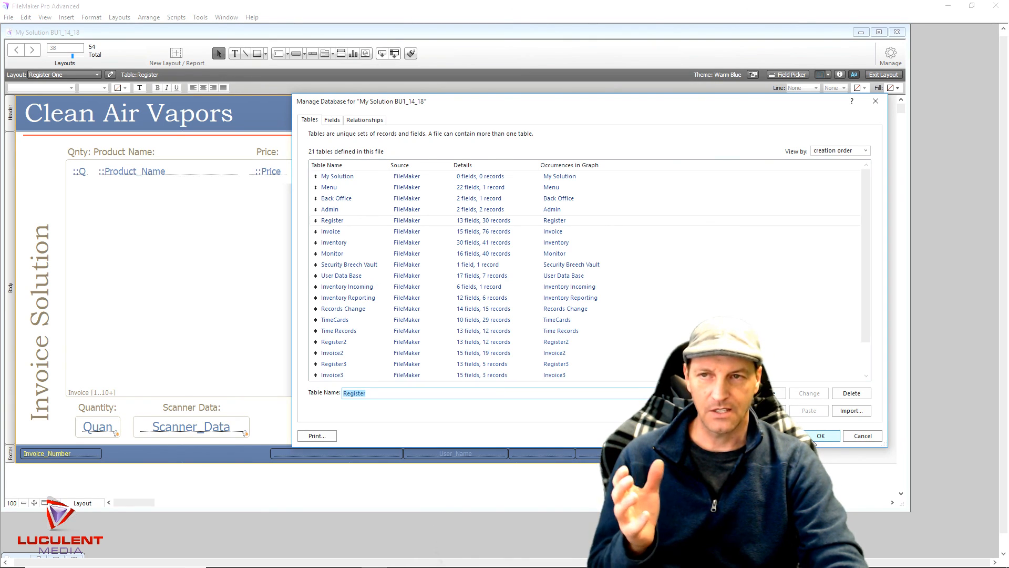
# Confirm Manage Database with OK and return to the Register One layout in Layout mode
pyautogui.click(817, 436)
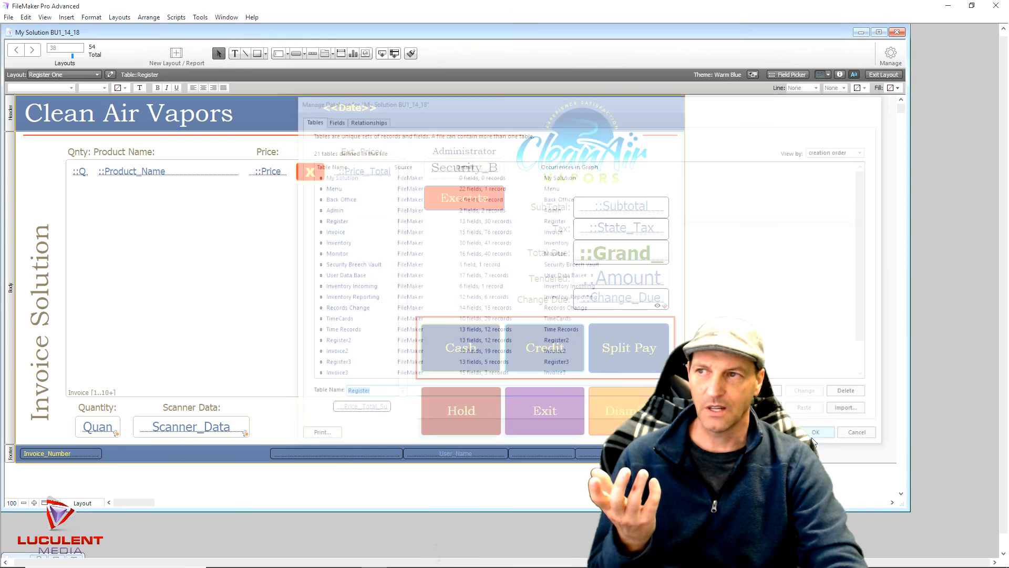